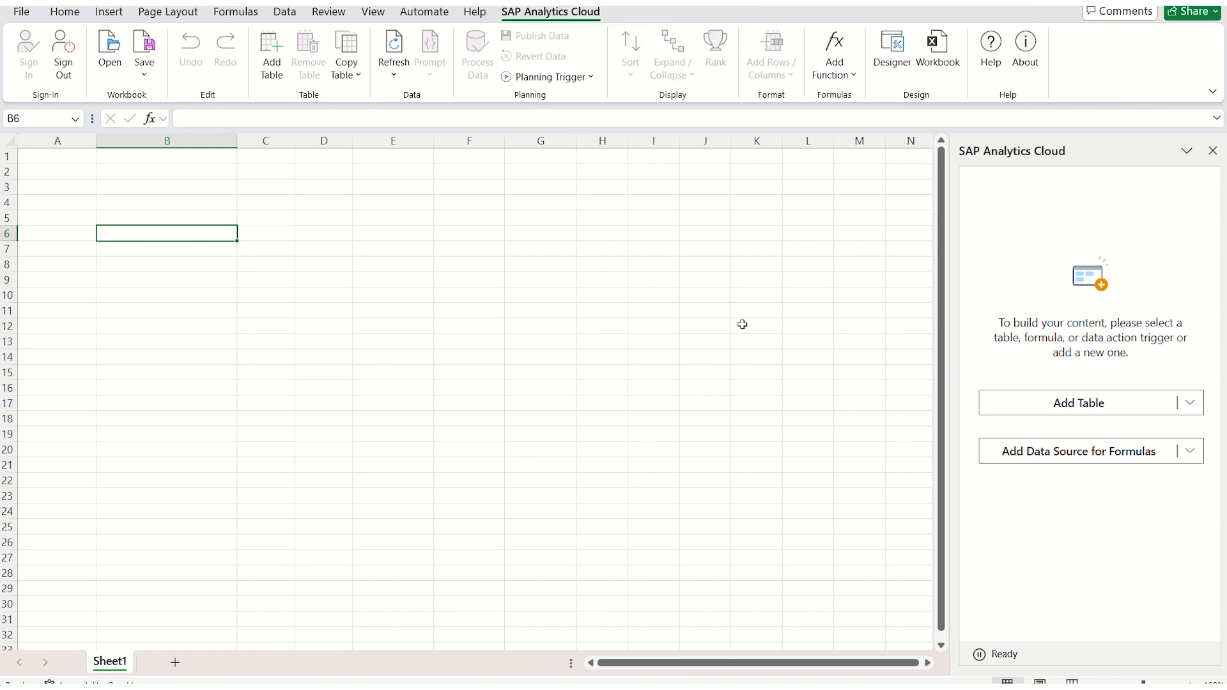
Step: Enable Performance Profiling in the workbook preferences
left_click(939, 59)
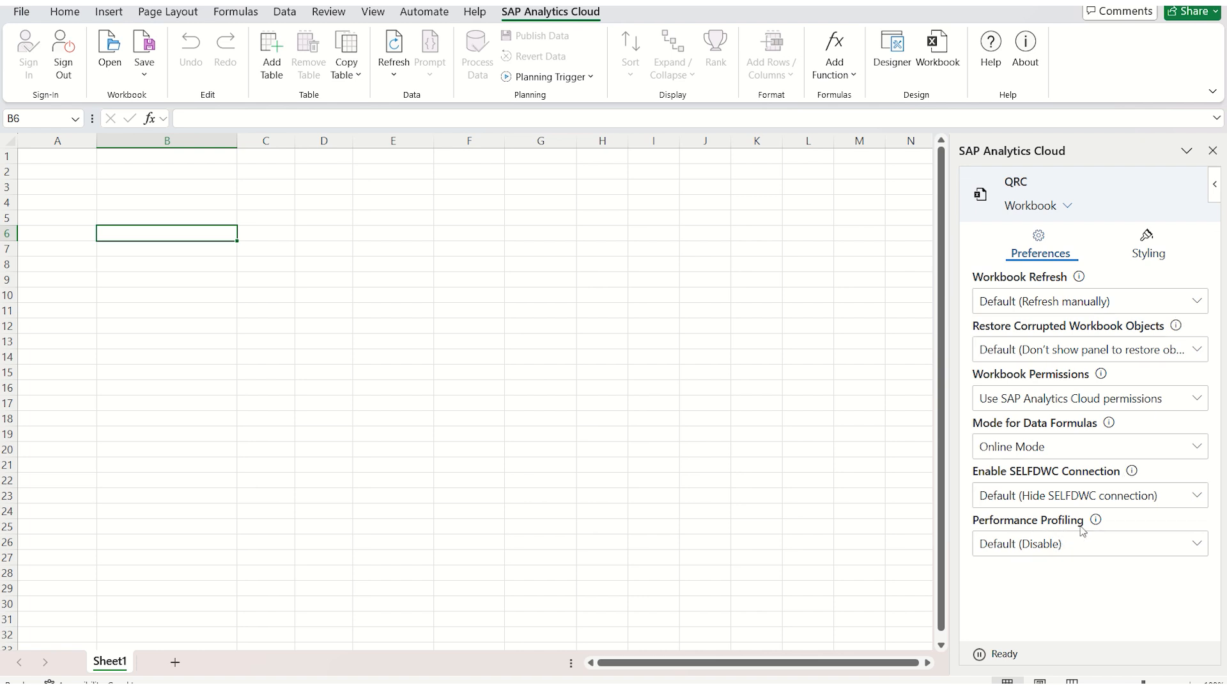
left_click(1199, 545)
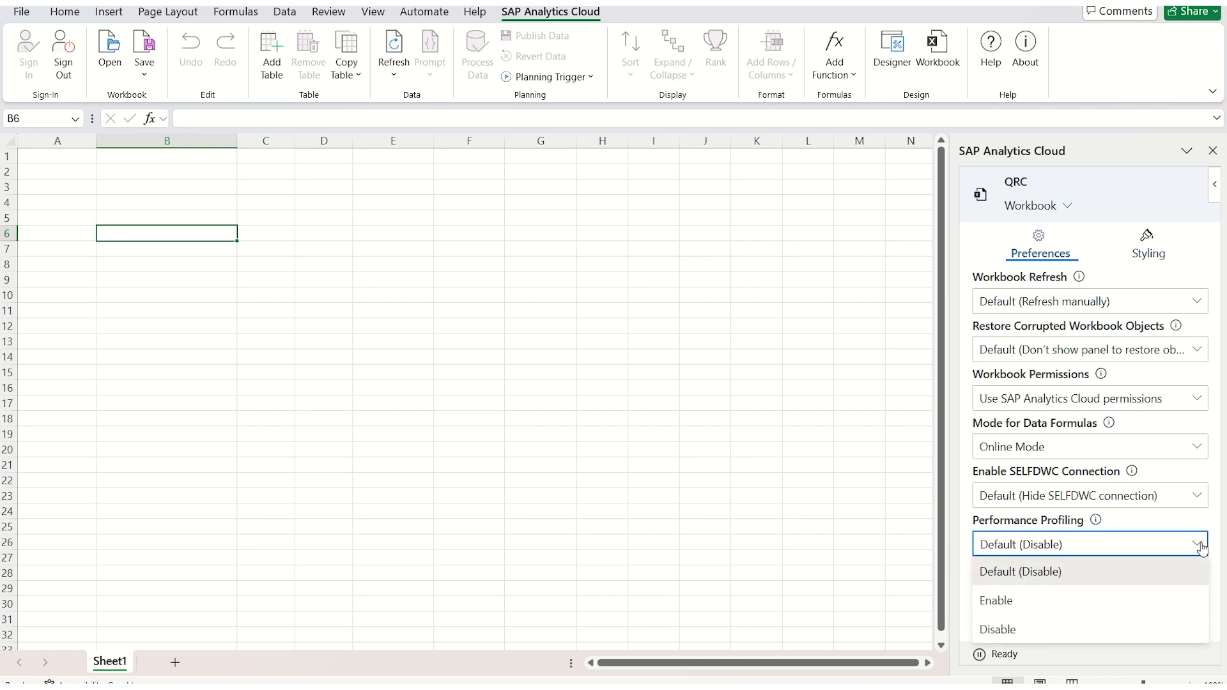
left_click(1032, 609)
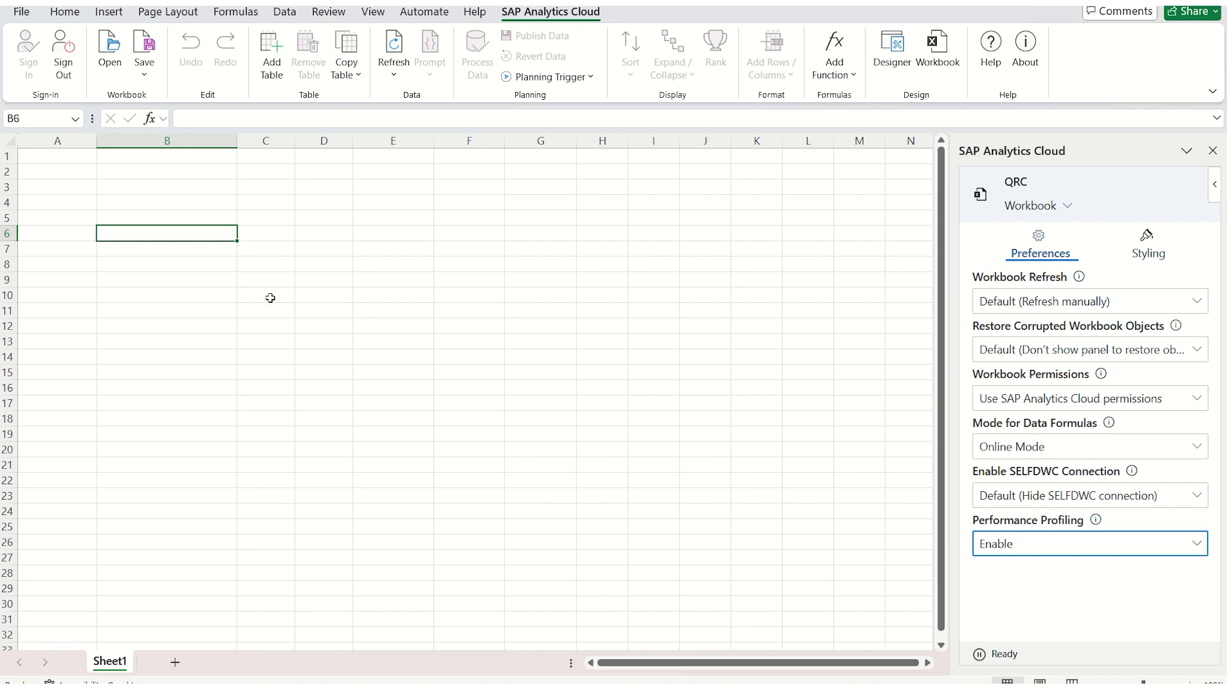
Step: Add a table at cell C8 using the practice model from the recent data sources
left_click(266, 262)
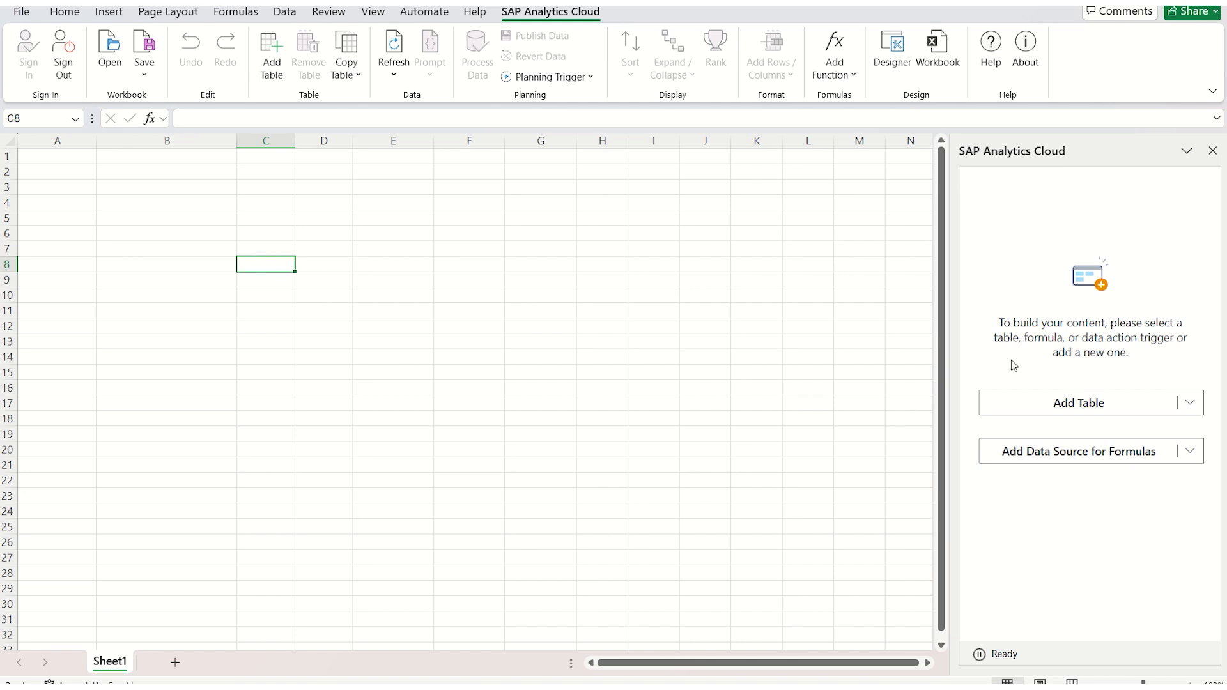
left_click(1086, 407)
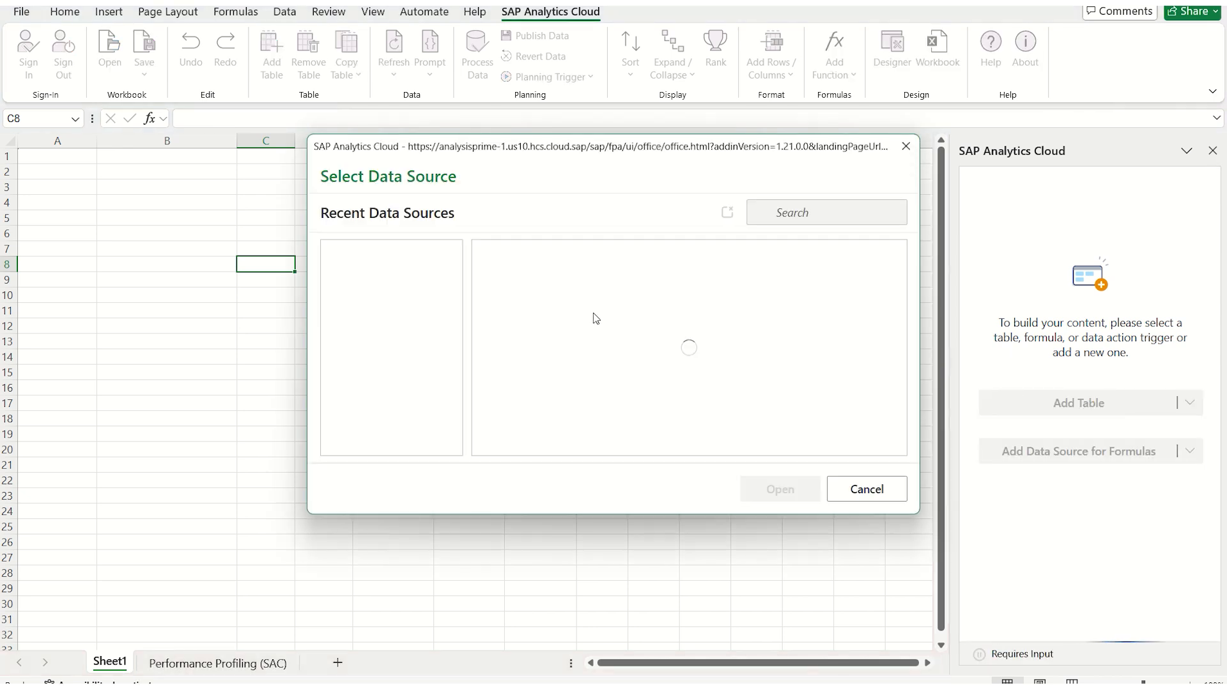
double_click(545, 283)
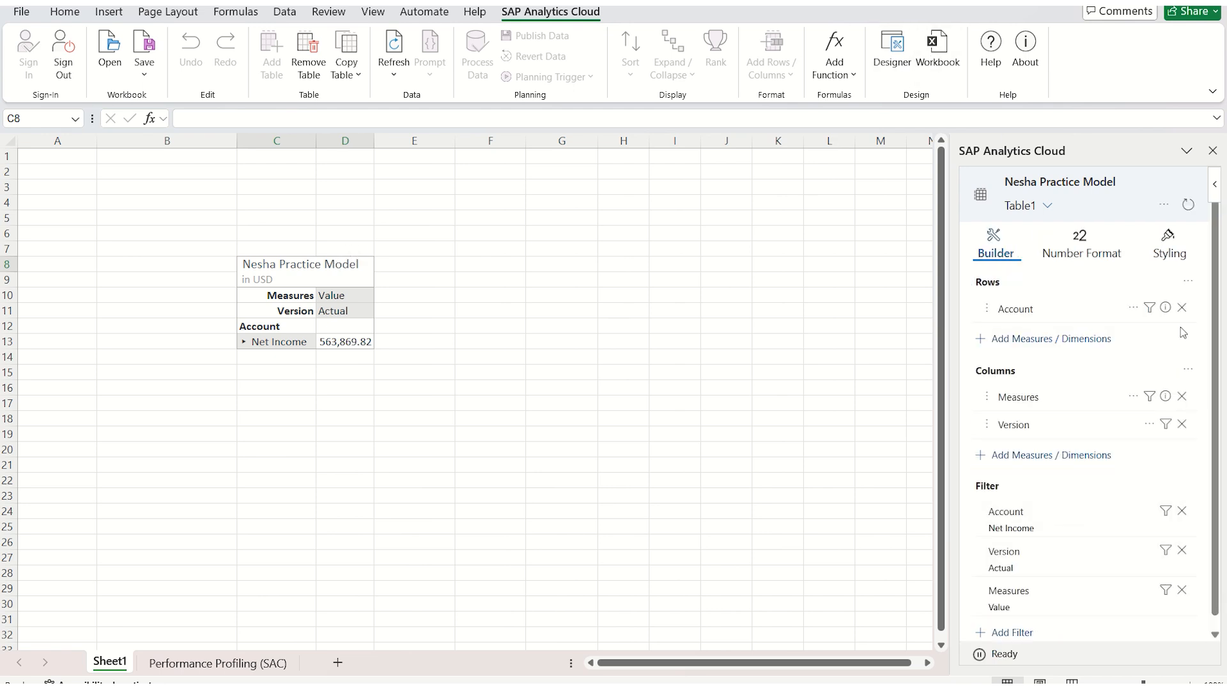
Step: Check the workbook preferences and review the tasks logged on the Performance Profiling (SAC) sheet for adding the table, returning to Sheet1
left_click(940, 51)
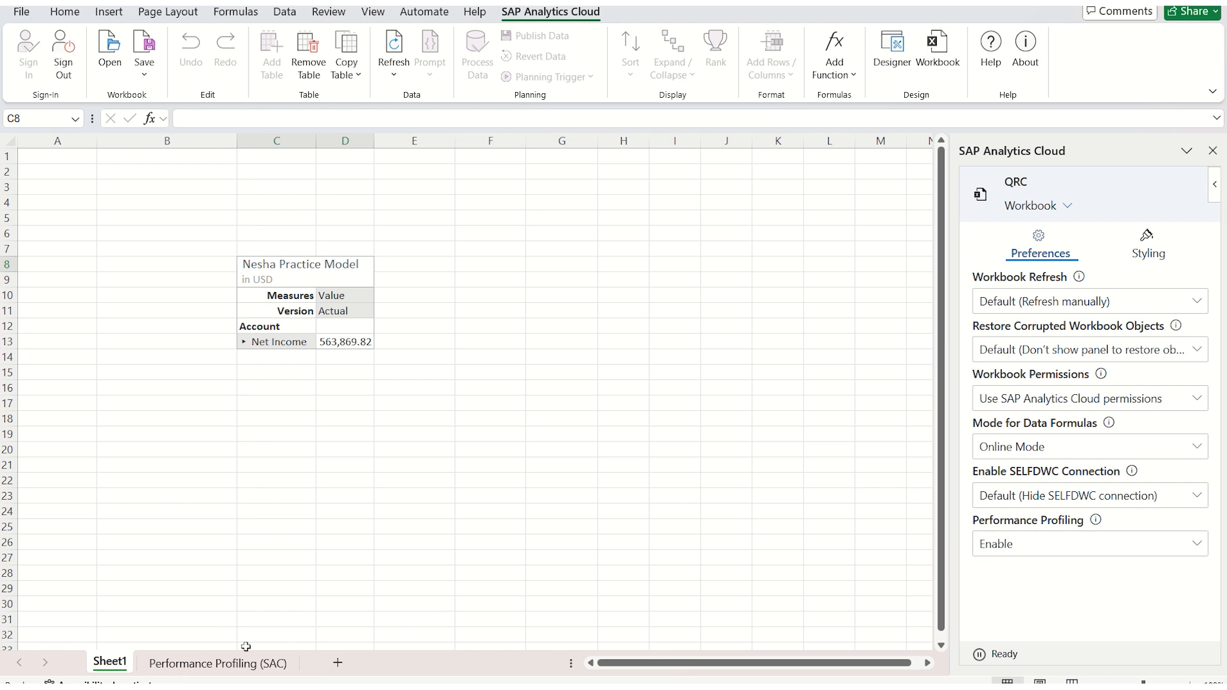
left_click(218, 667)
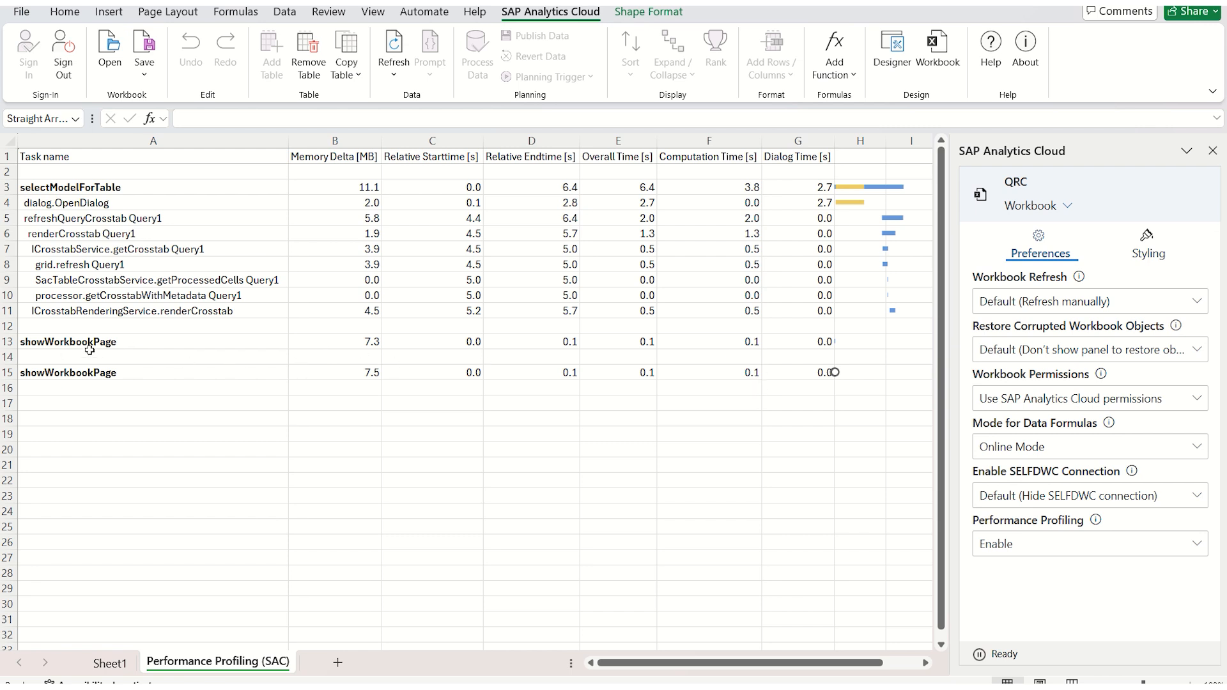
left_click(110, 664)
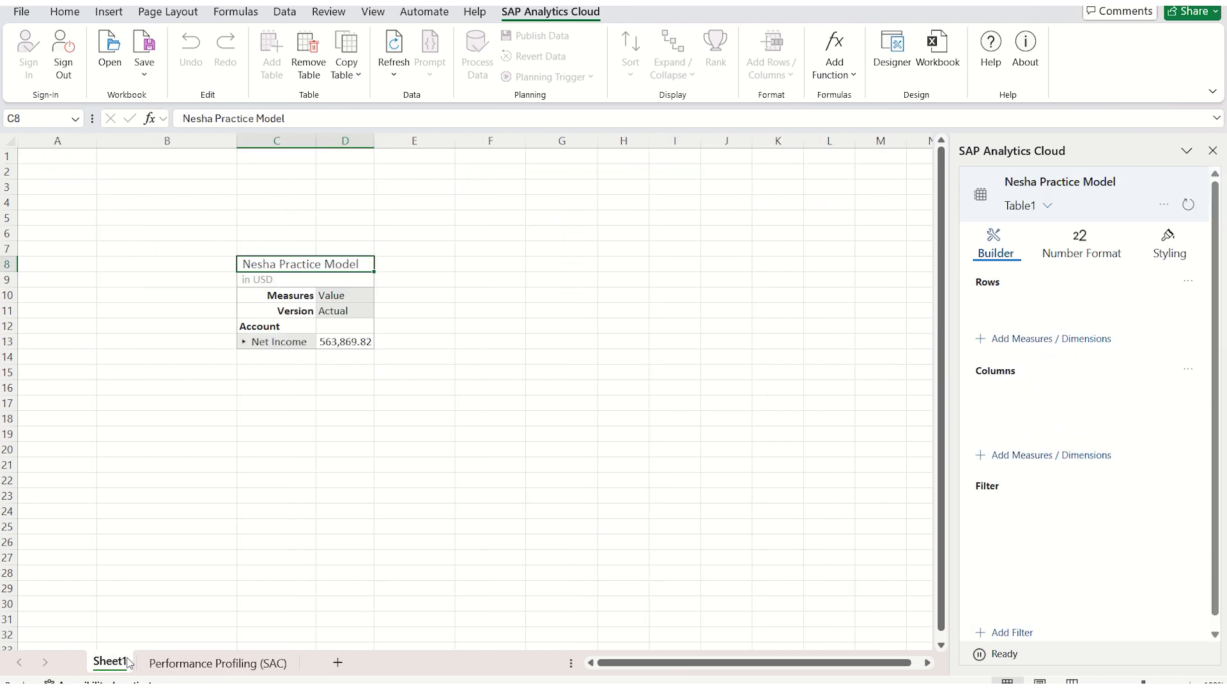
Step: Insert the SAP.GETDIMENSIONFILTER function in cell A4 with data source "Table1" and dimension "Version"
left_click(57, 202)
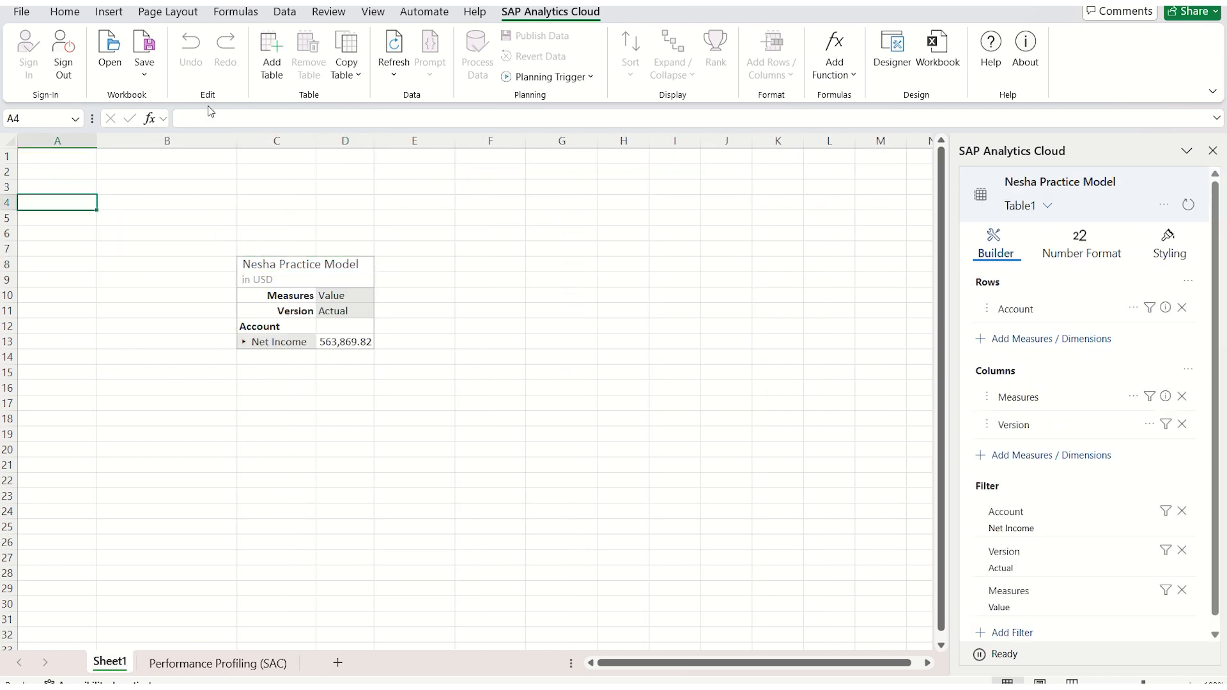
left_click(151, 118)
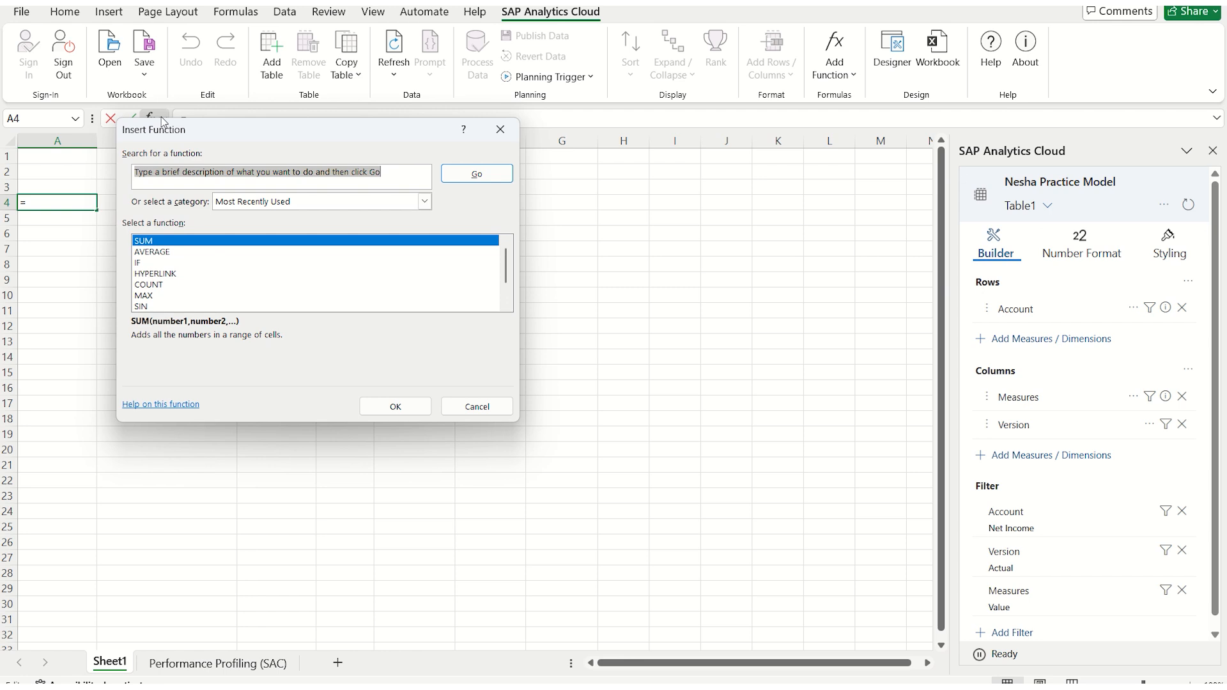
left_click(425, 202)
scroll(337, 337, "down", 2)
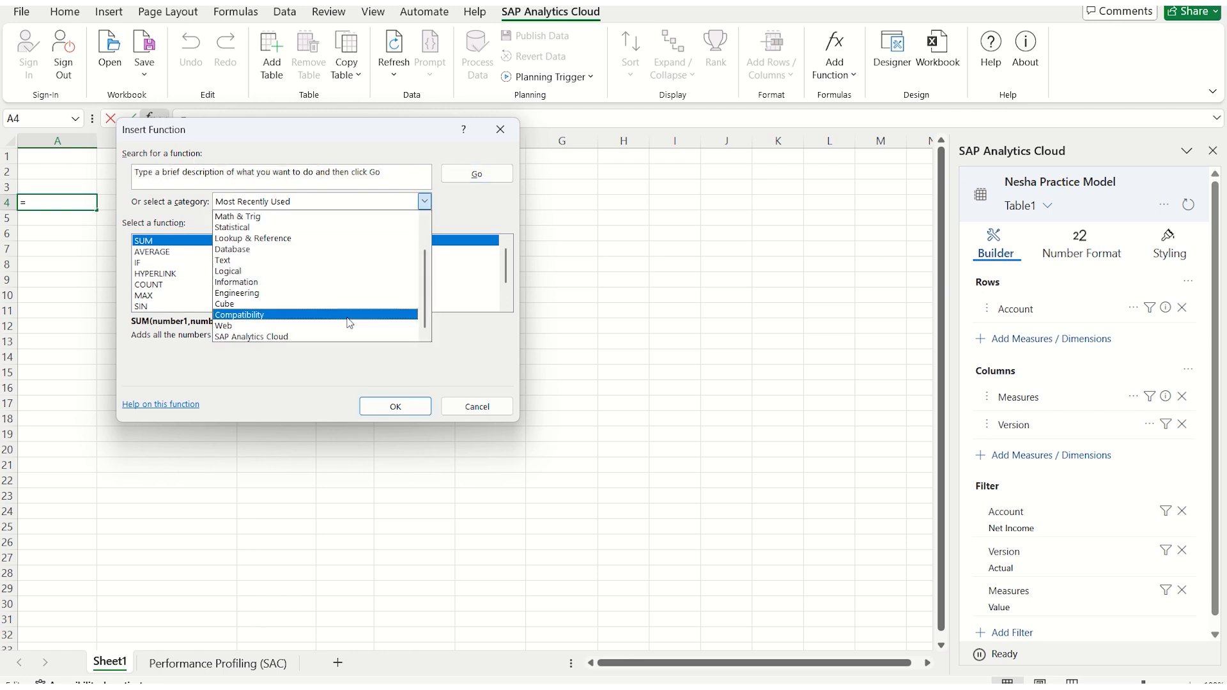
left_click(338, 337)
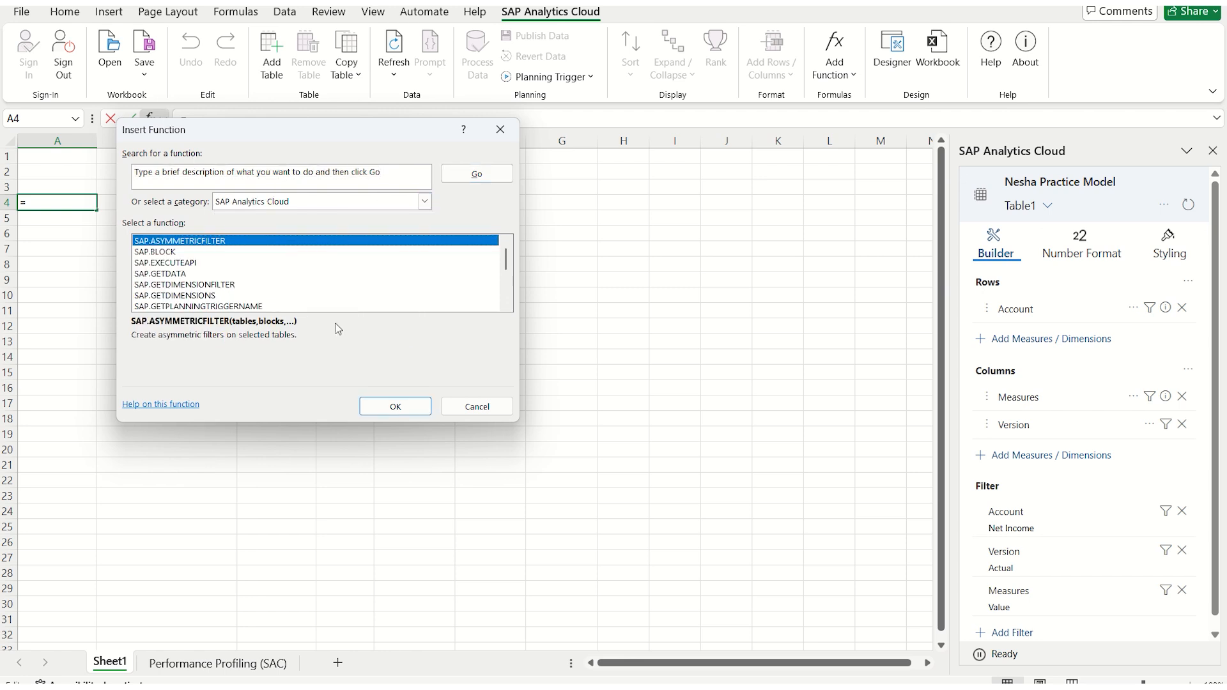
left_click(232, 286)
left_click(395, 407)
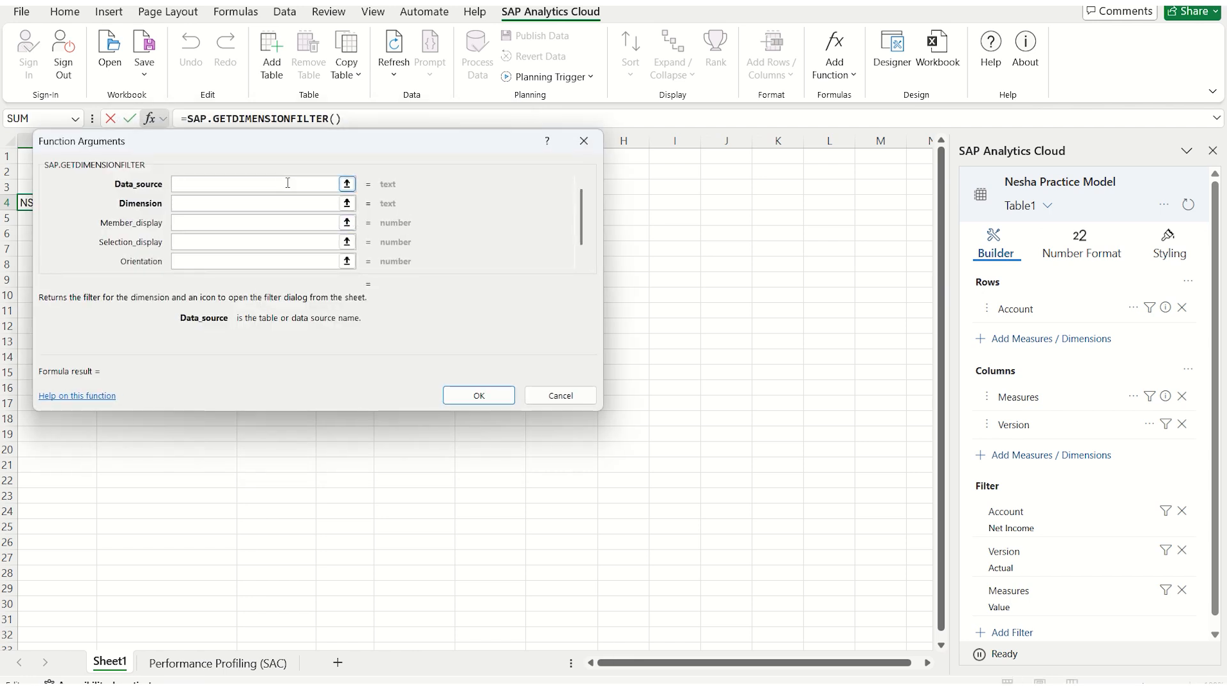
type("Table1")
left_click(249, 202)
type("\"")
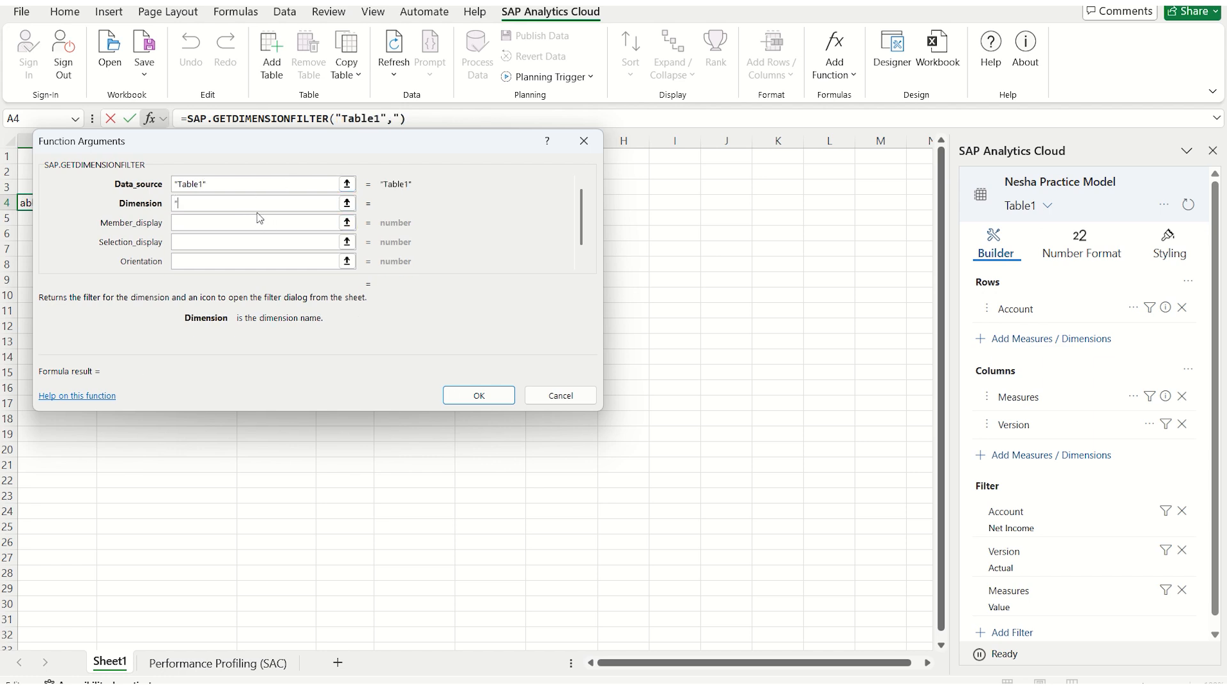
type("Version\"")
left_click(492, 397)
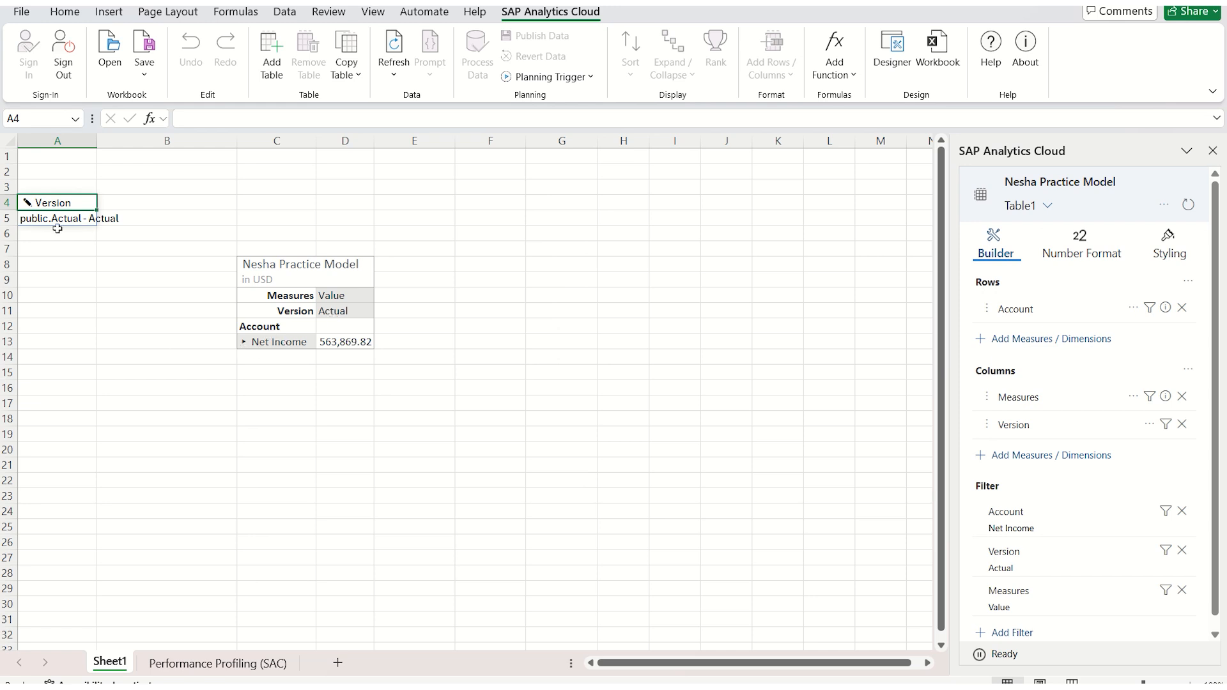
Step: Add the Forecast member to the Version filter through the filter function in cell A4
left_click(28, 202)
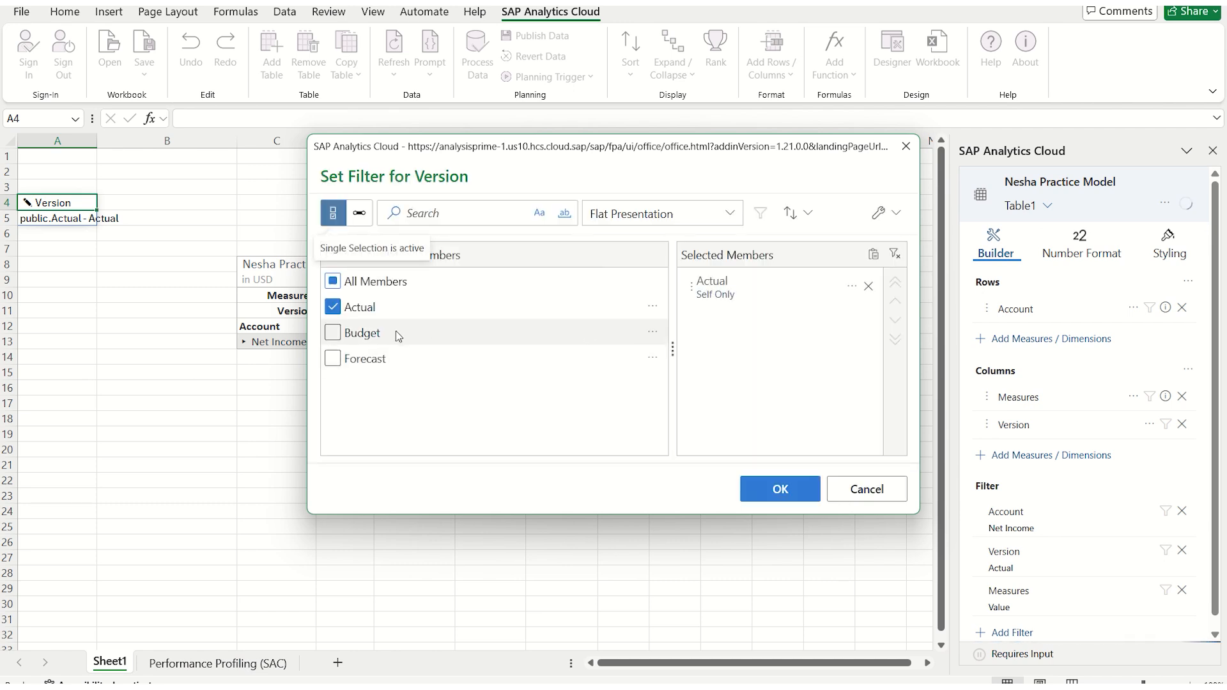
left_click(368, 359)
left_click(764, 491)
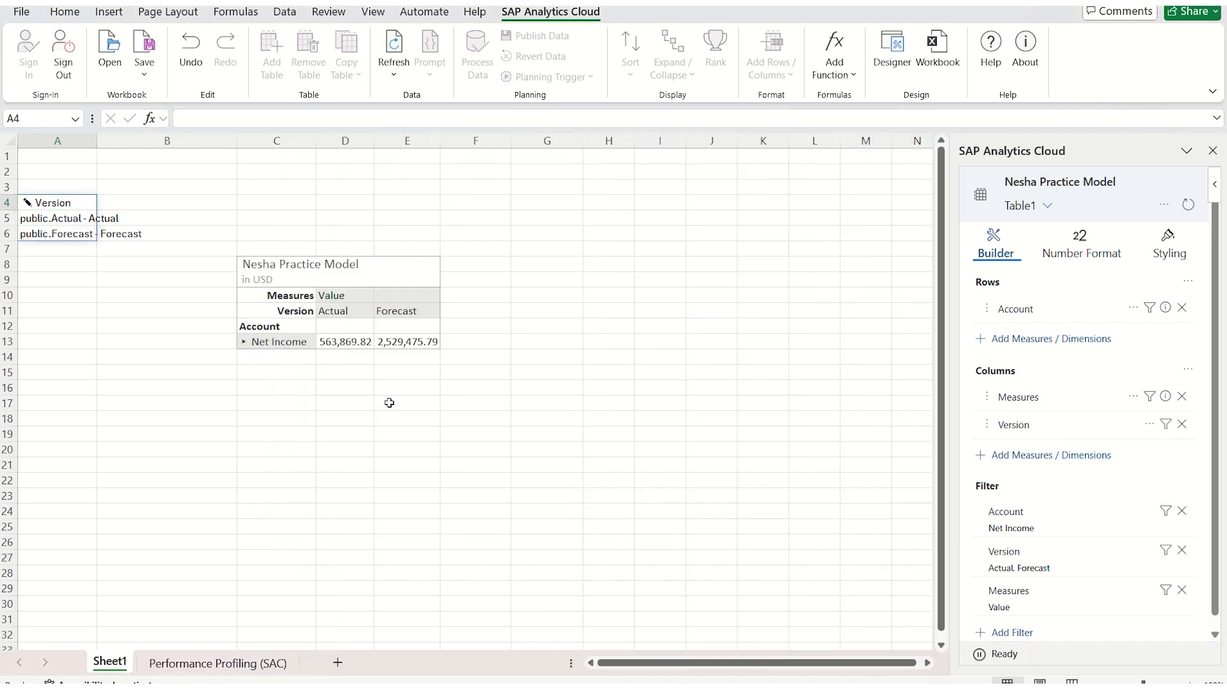
Step: Review the profiling entries for the Forecast filter change on the Performance Profiling (SAC) sheet, returning to Sheet1
left_click(224, 664)
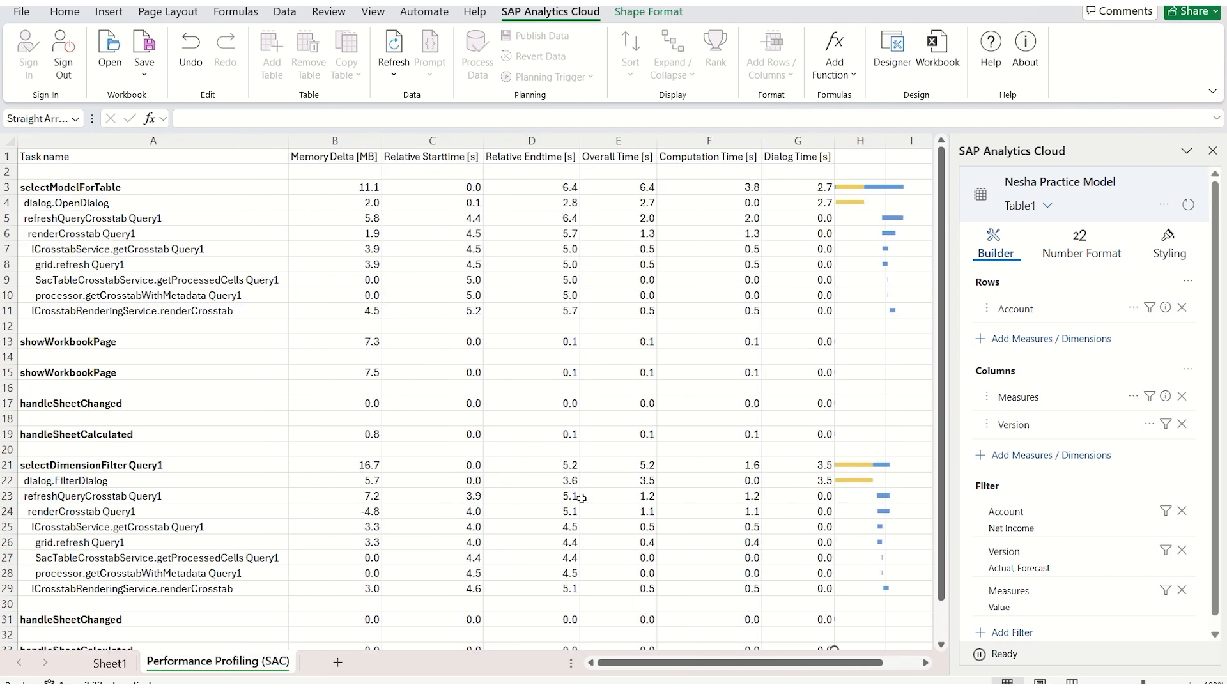
scroll(582, 498, "down", 2)
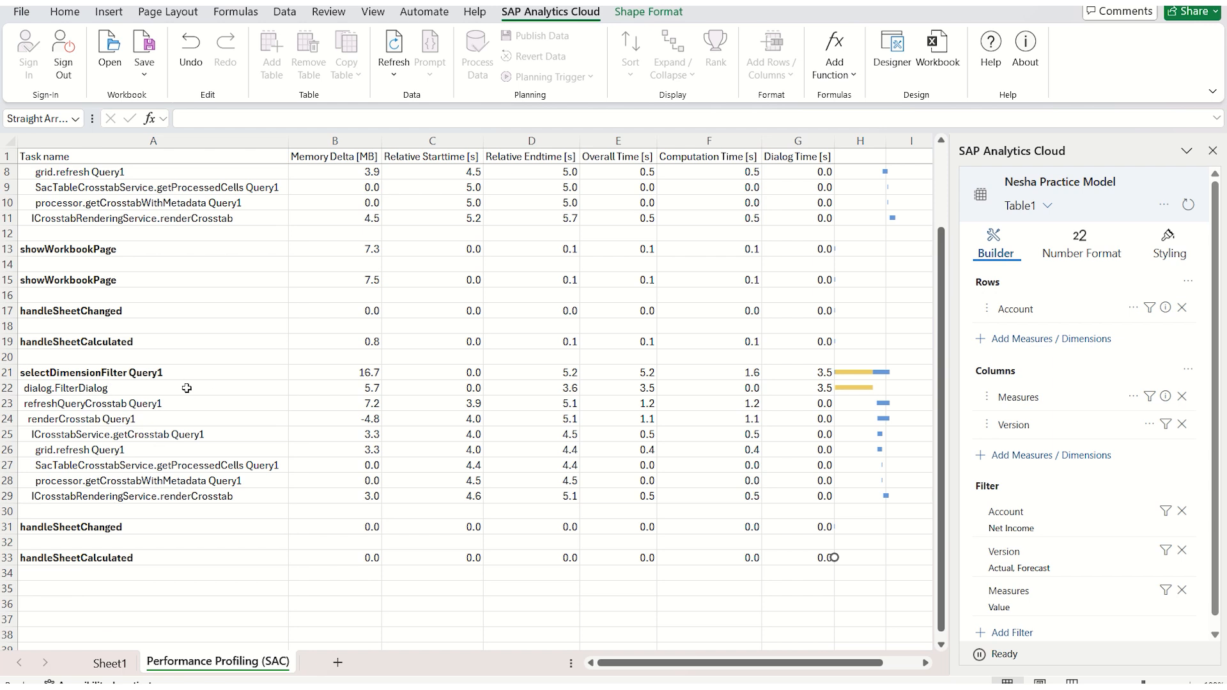
left_click(110, 664)
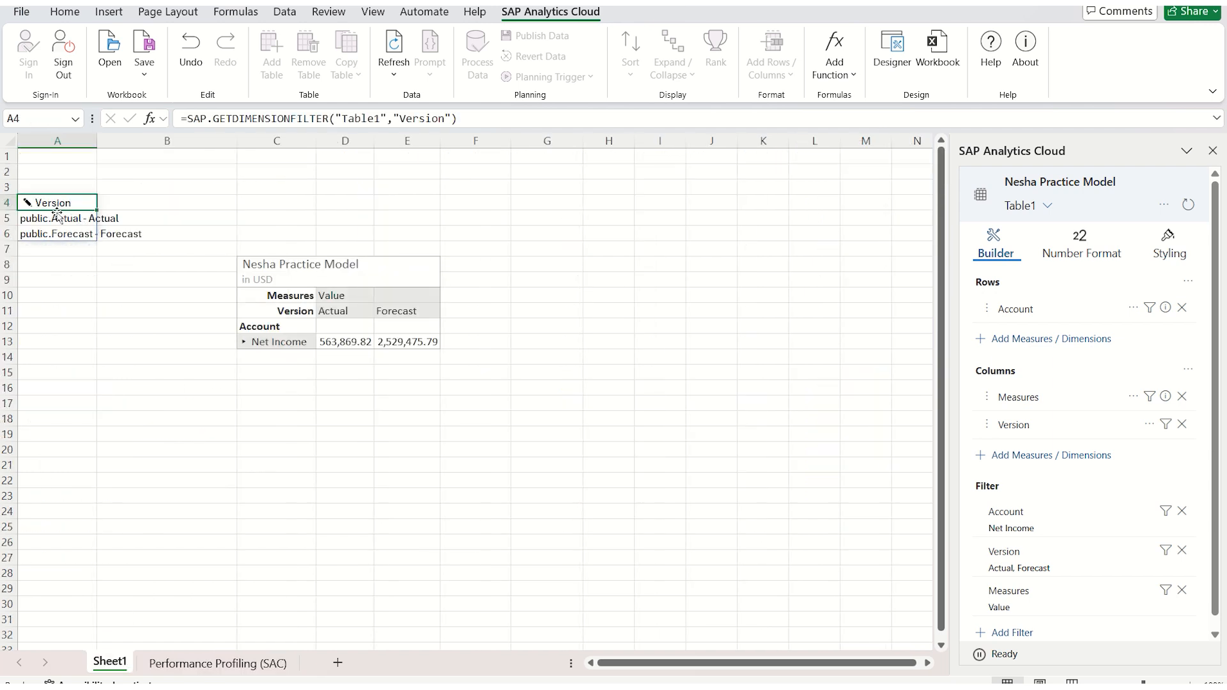
Step: Add the Budget member to the Version filter through the filter function in cell A4
left_click(27, 203)
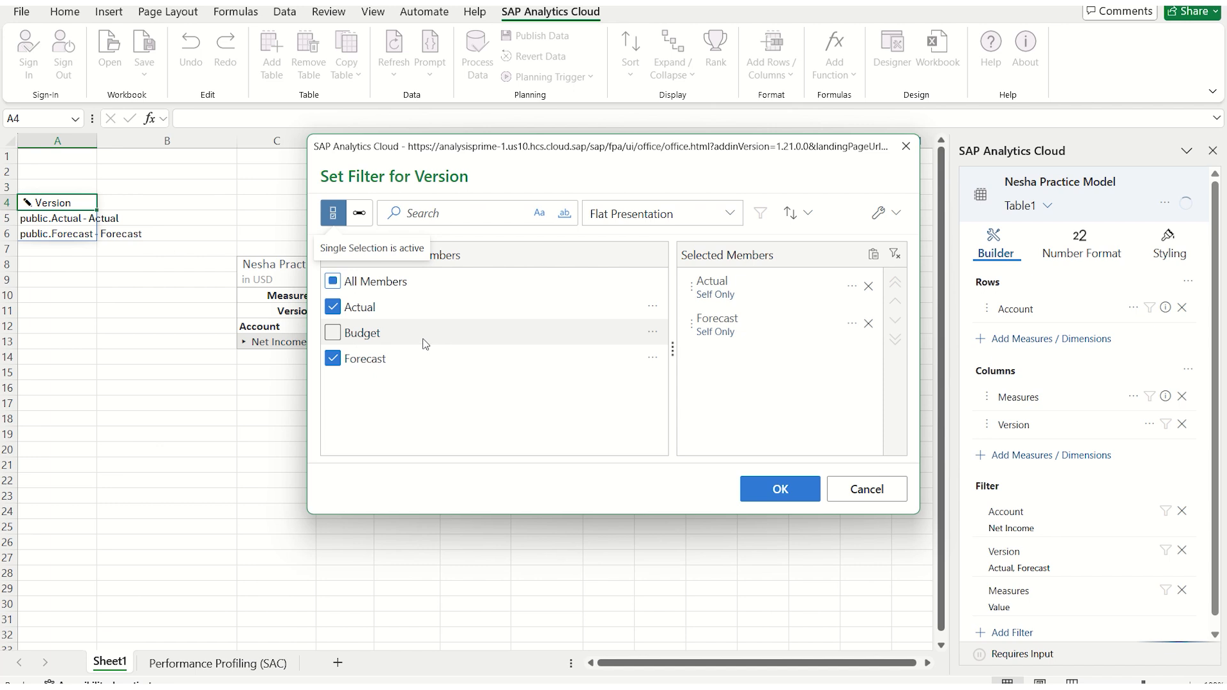
left_click(335, 334)
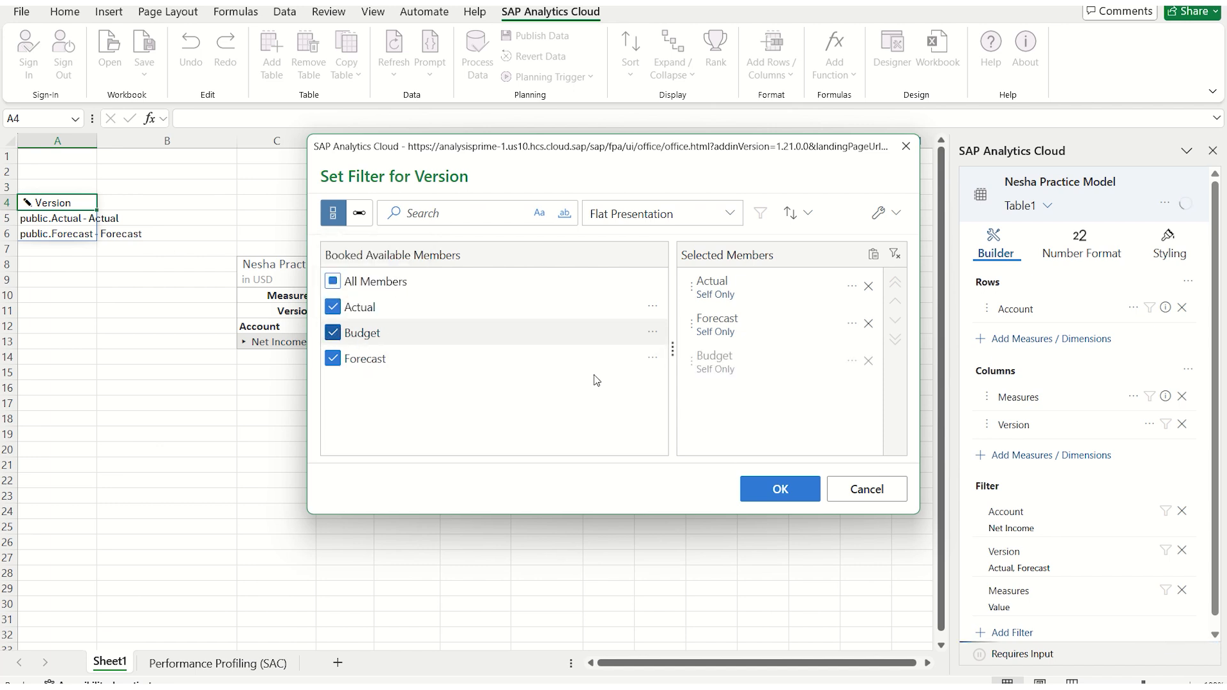
left_click(780, 489)
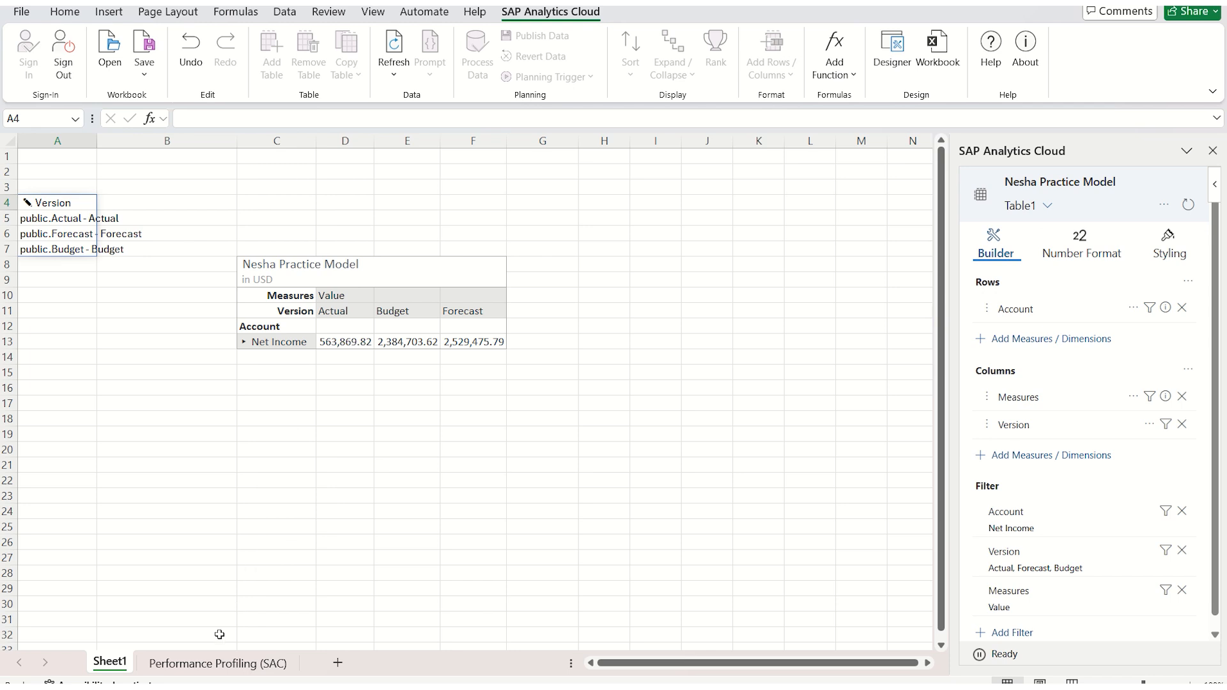
Step: Compare the profiling entries of the two Version filter changes on the Performance Profiling (SAC) sheet, returning to Sheet1
left_click(218, 664)
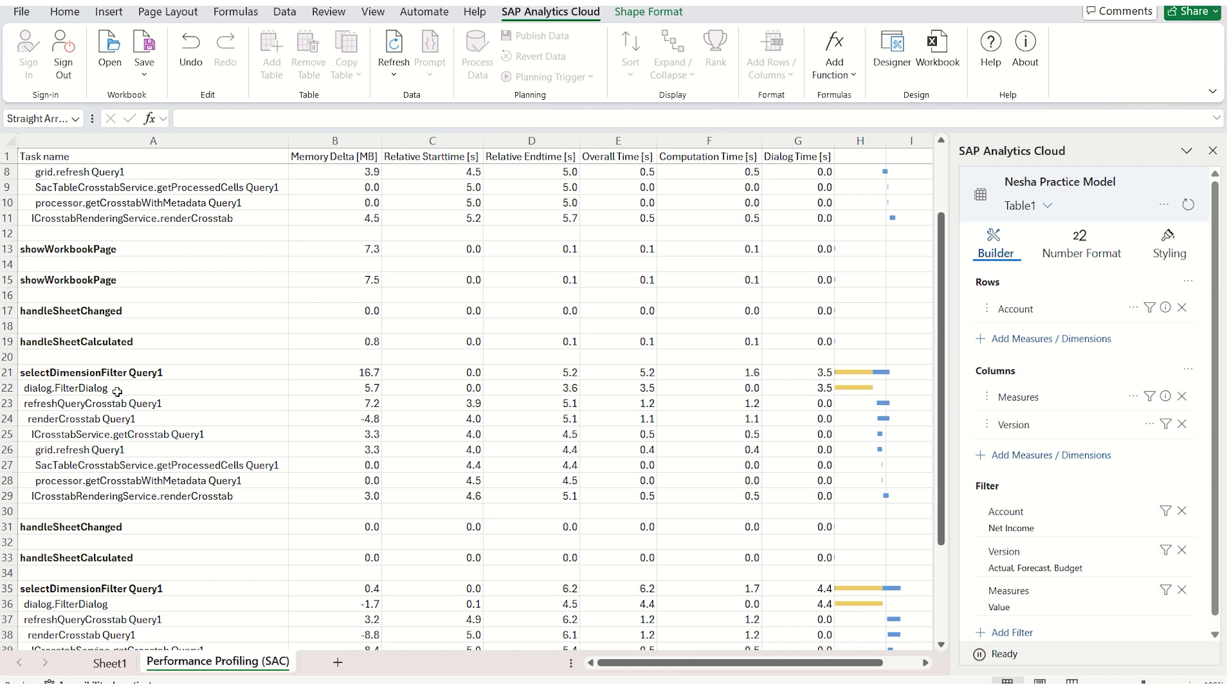
scroll(164, 480, "down", 3)
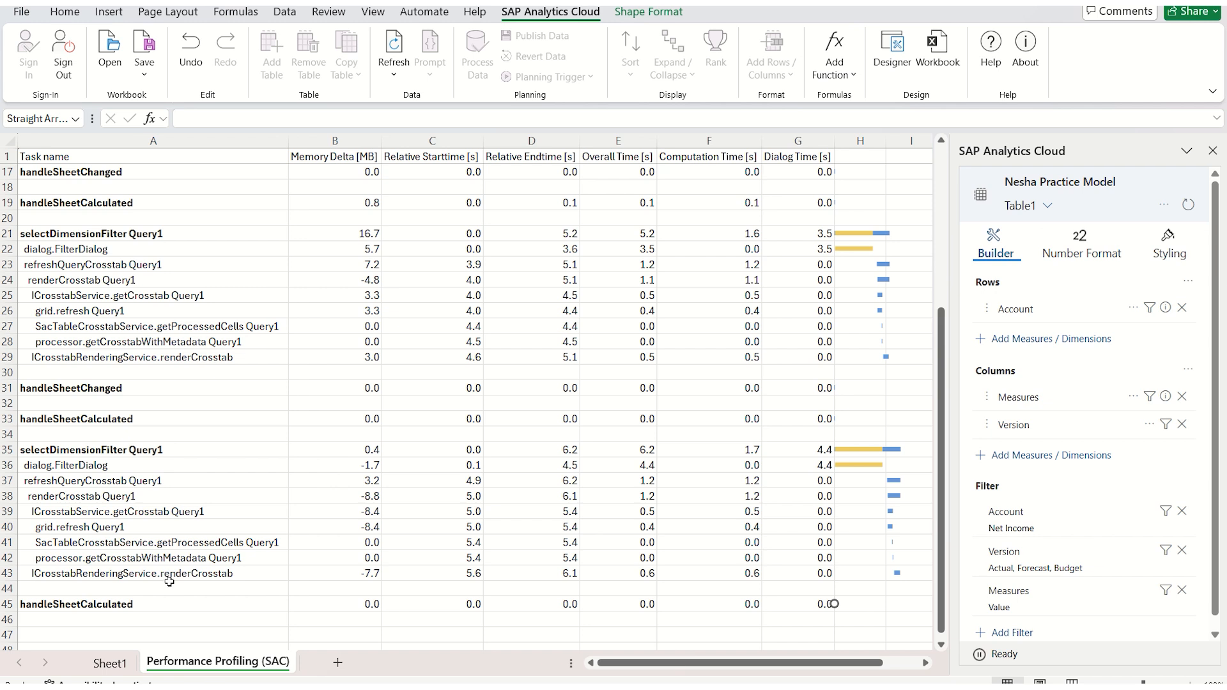
left_click(110, 664)
Step: Select cell A11 and add the Date dimension to the columns of Table1
left_click(44, 309)
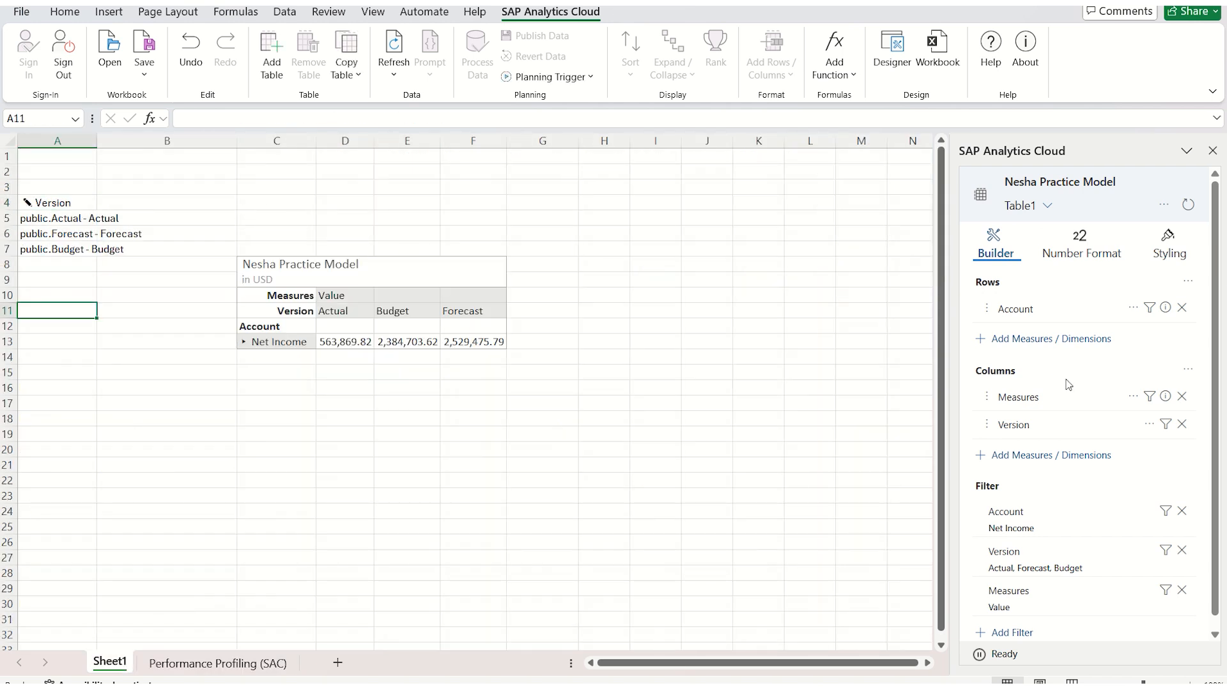
left_click(1021, 461)
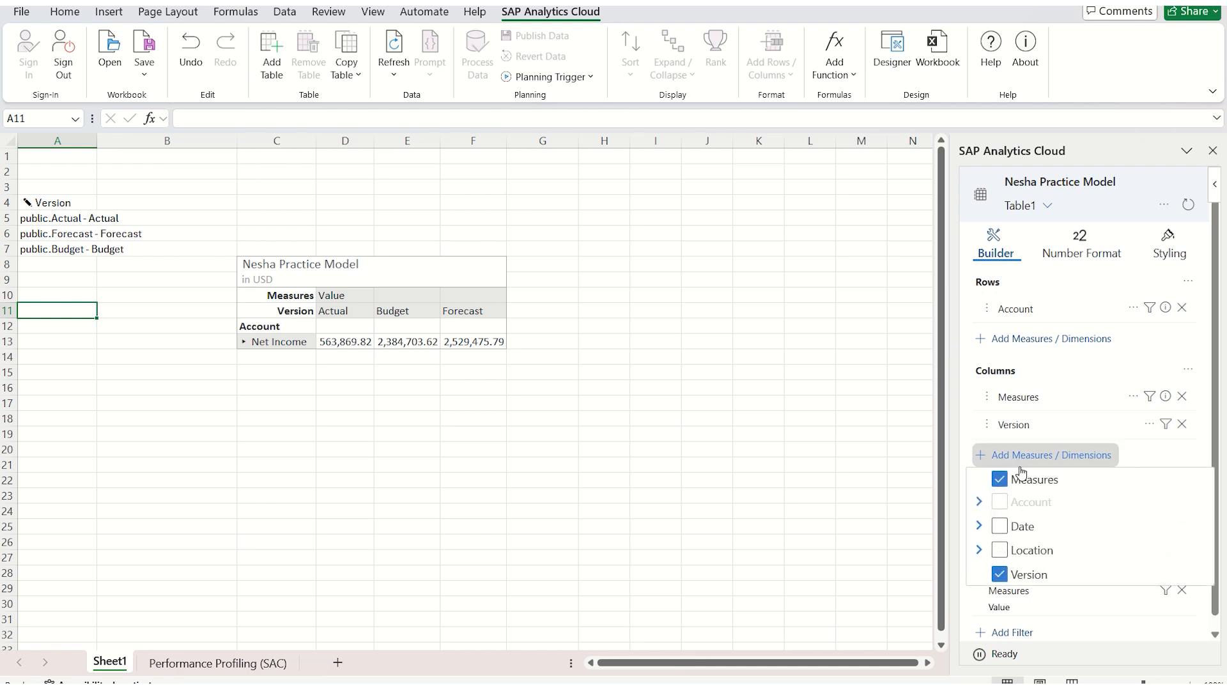
left_click(997, 528)
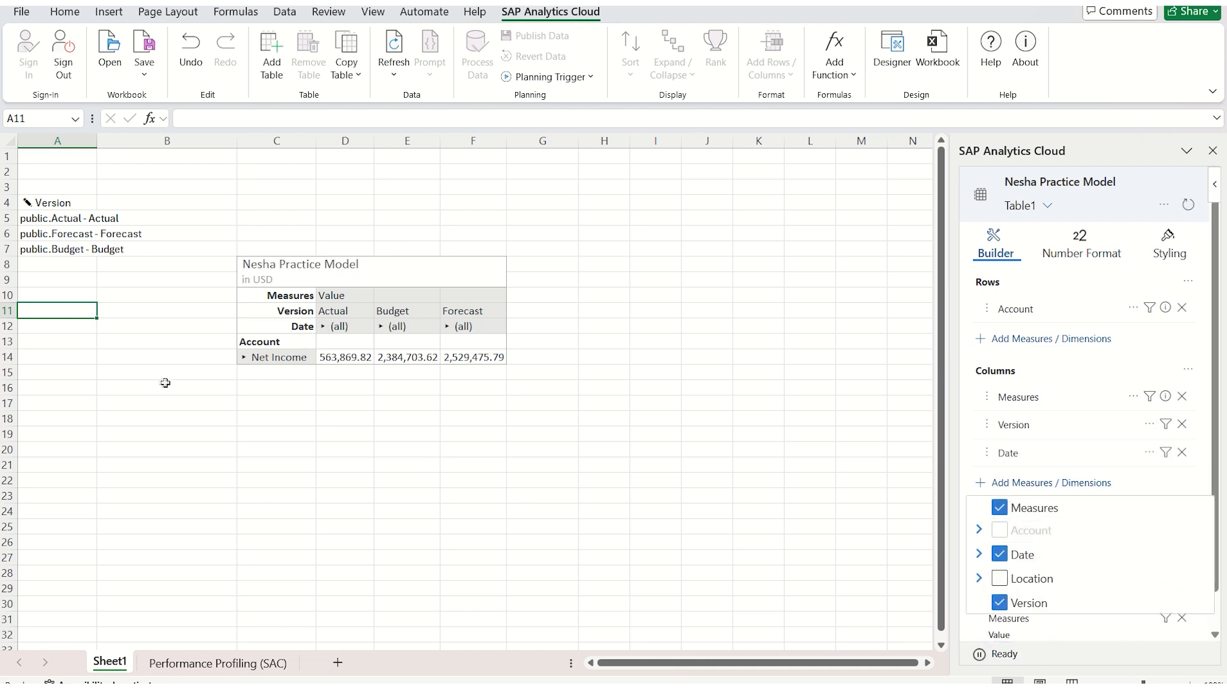
Step: Insert the SAP.GETDIMENSIONFILTER function in cell A11 with data source "Table1" and dimension "Date"
left_click(149, 118)
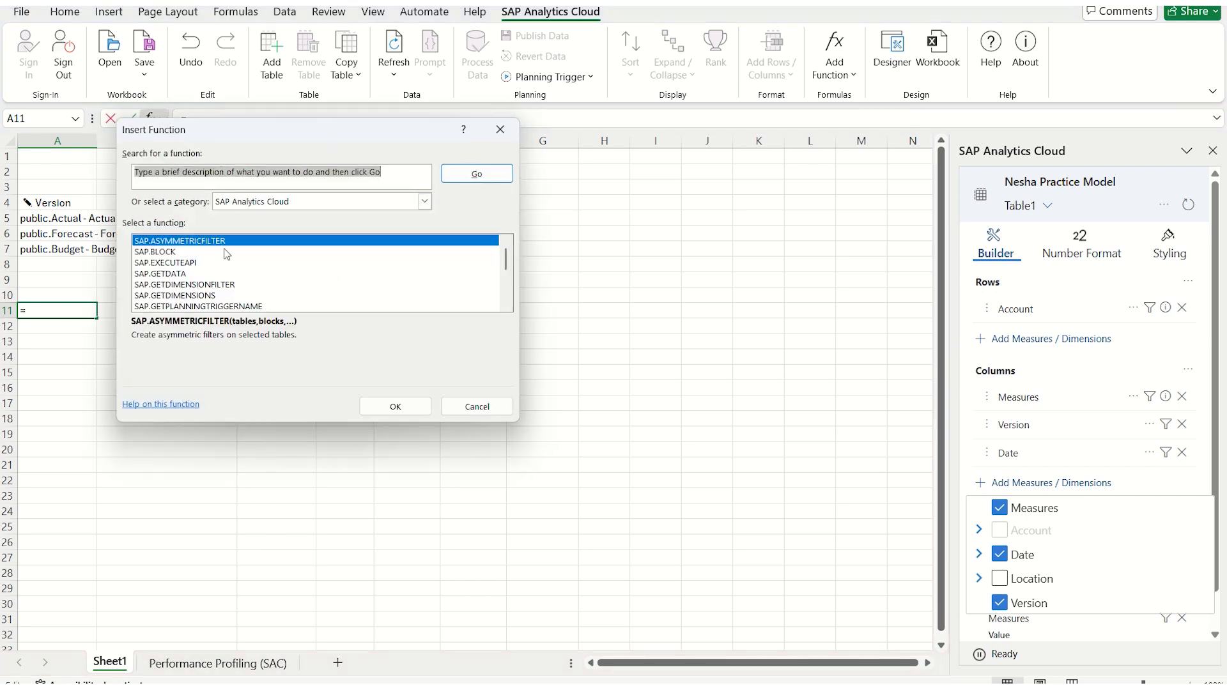
left_click(225, 286)
left_click(392, 406)
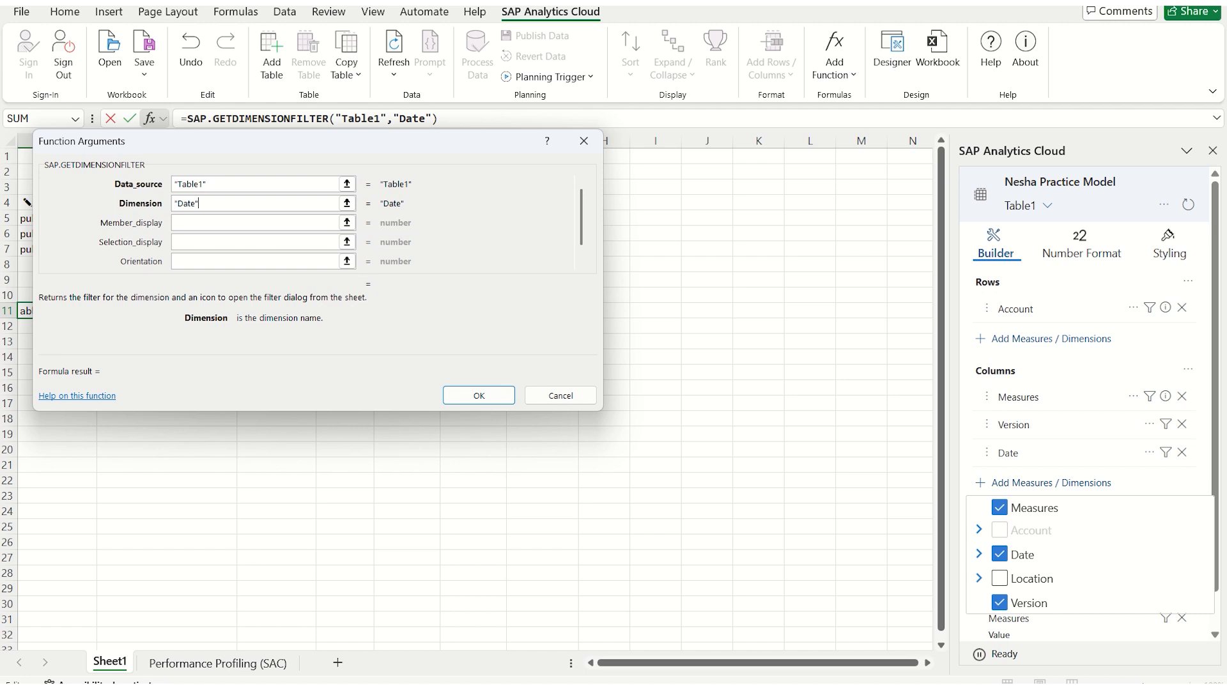
left_click(487, 397)
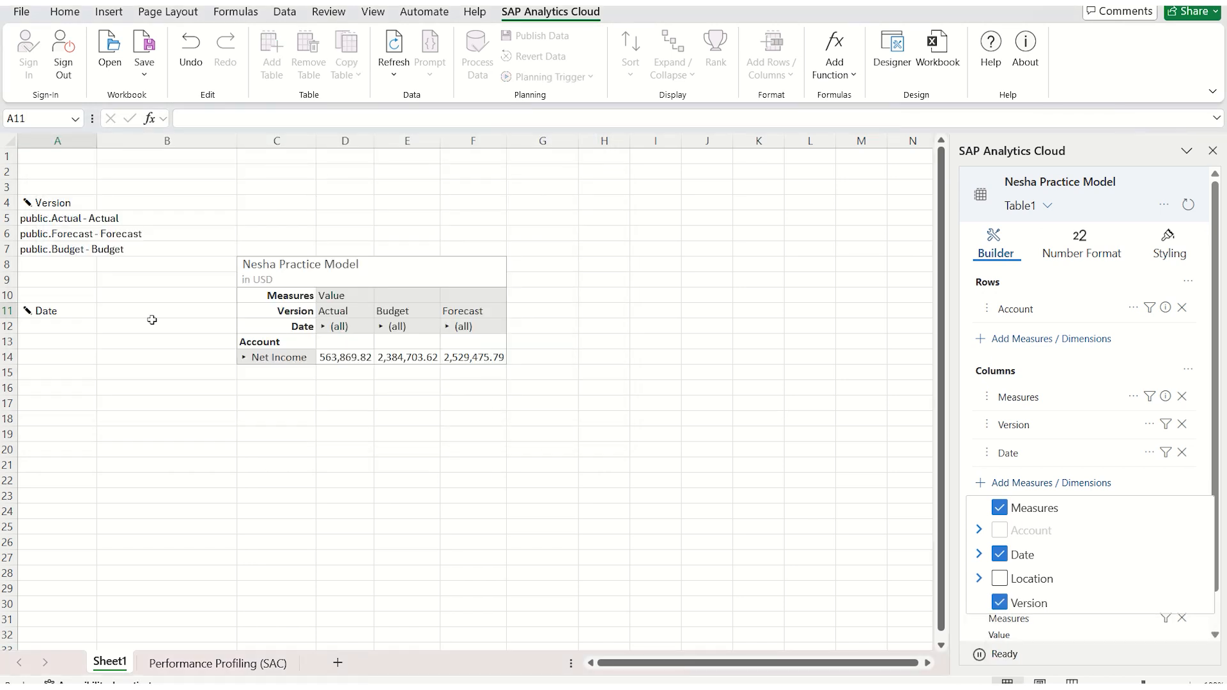
left_click(35, 311)
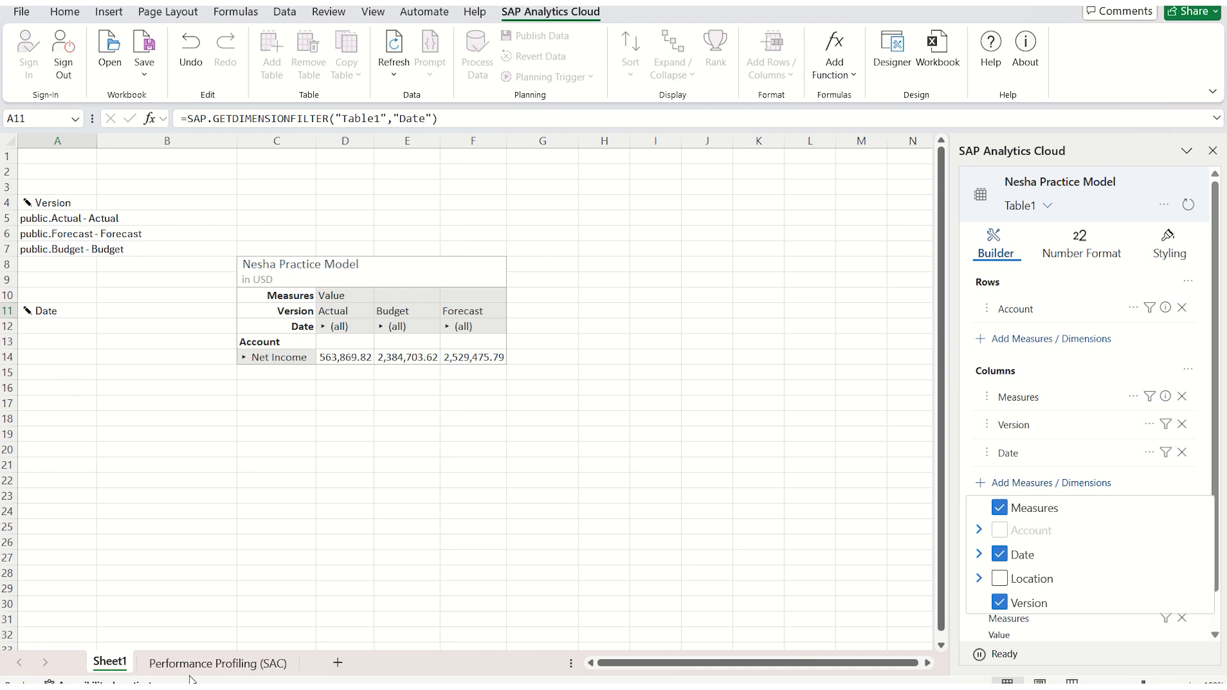
Step: Review the profiling entries for adding the Date dimension on the Performance Profiling (SAC) sheet, returning to Sheet1
left_click(217, 663)
scroll(594, 486, "down", 8)
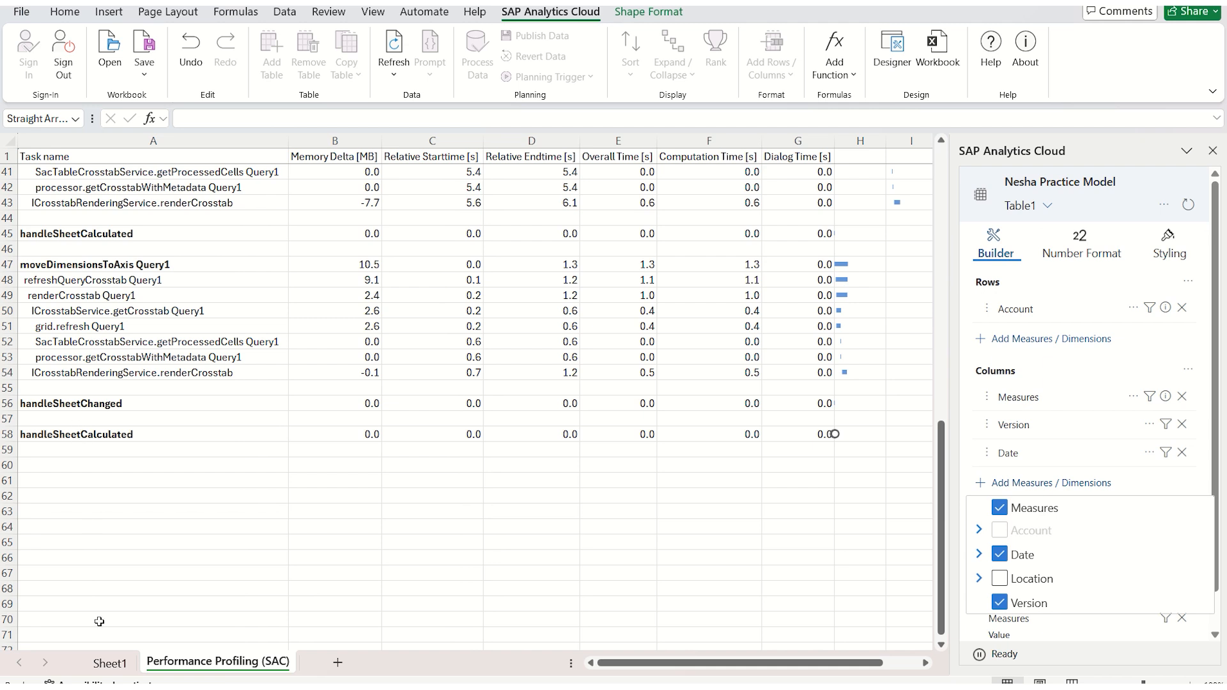
left_click(105, 663)
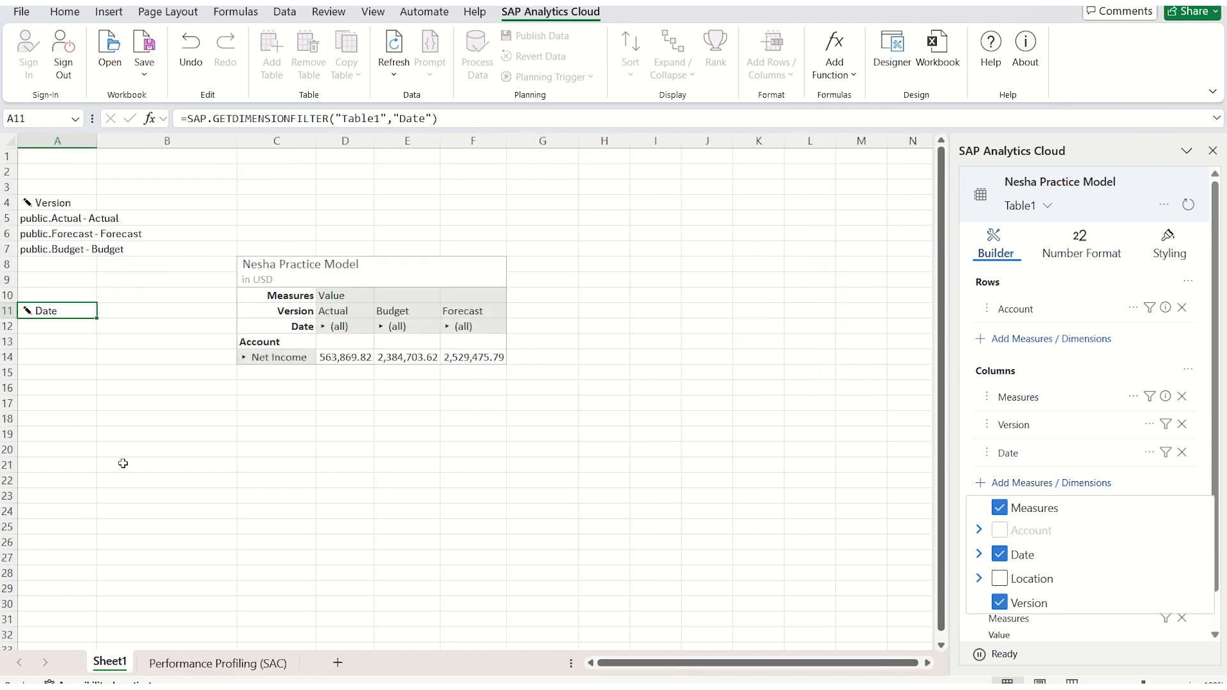
Step: Filter the Date dimension of Table1 to Jan in Q1 2025 through the Date filter cell A11
left_click(25, 310)
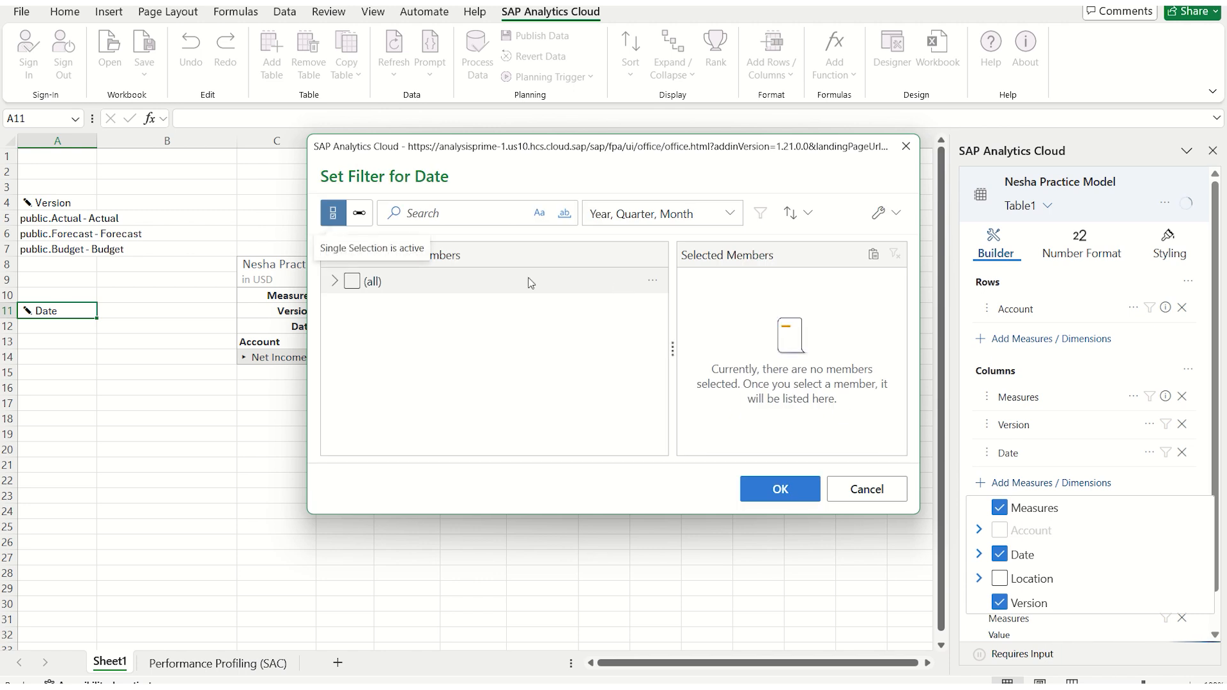
left_click(332, 282)
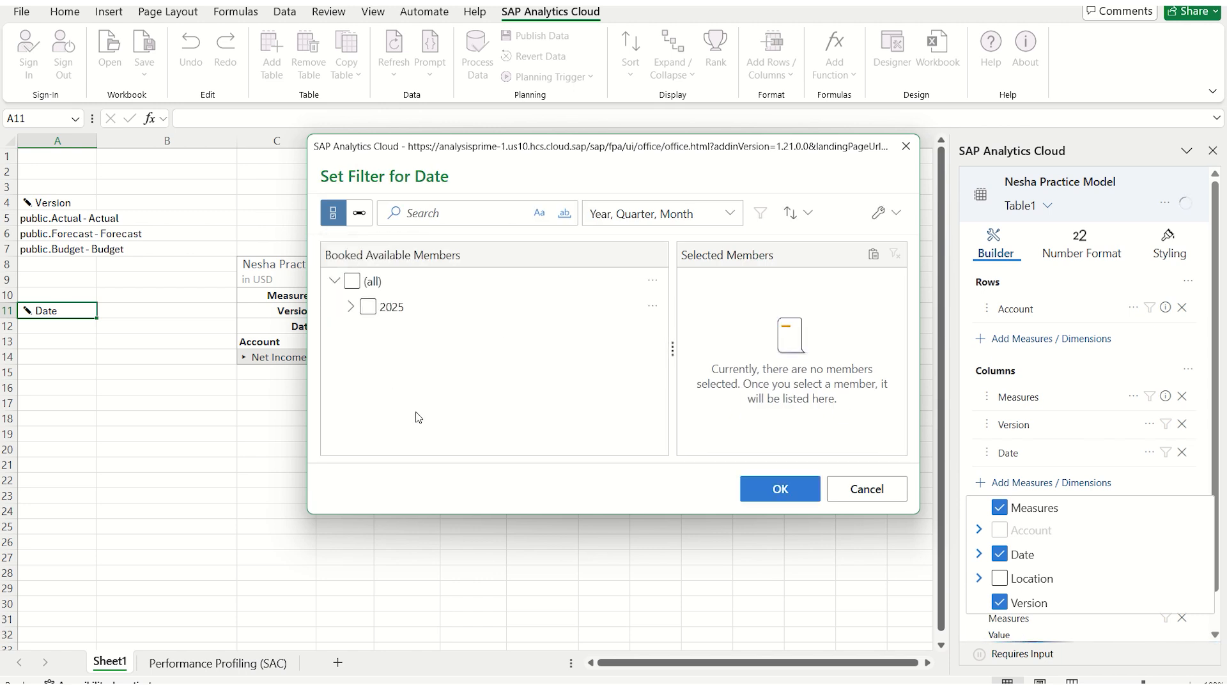
left_click(351, 308)
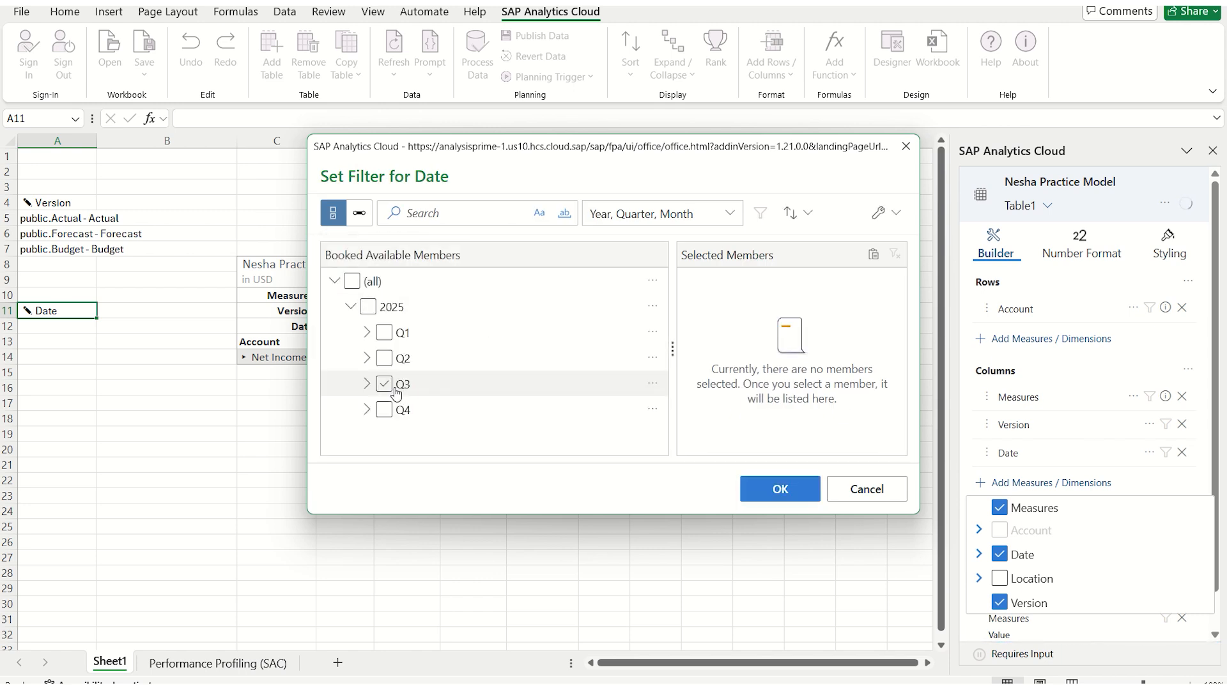
left_click(367, 332)
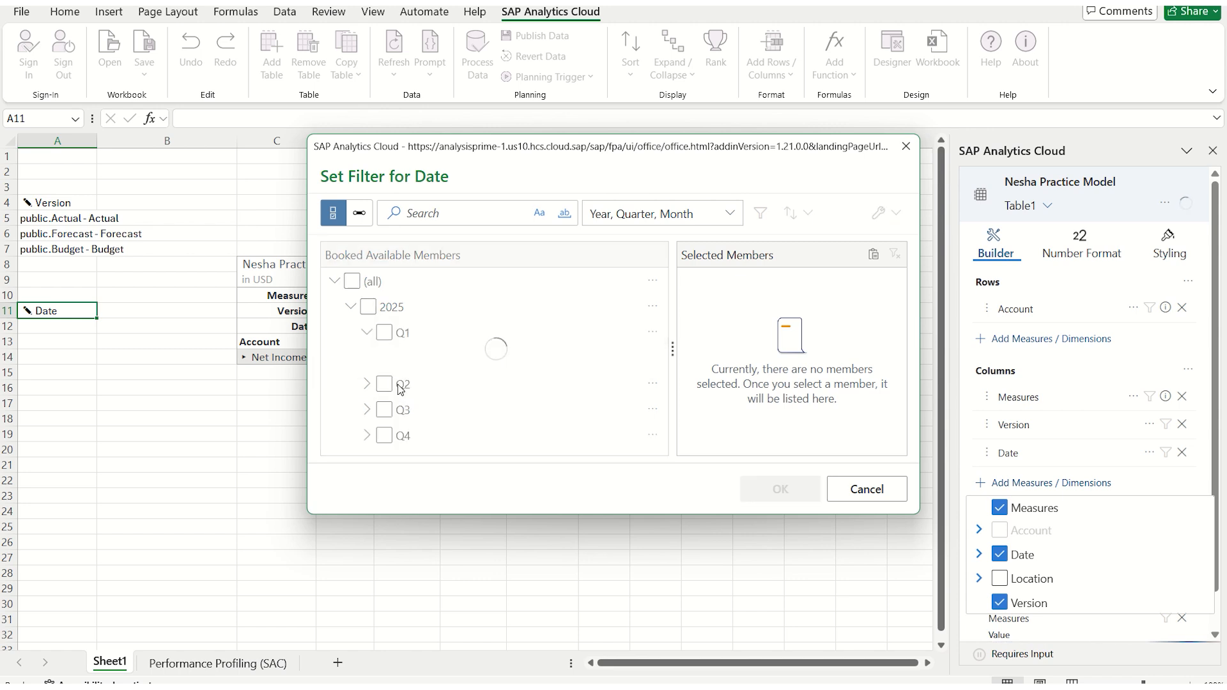
left_click(400, 358)
left_click(777, 489)
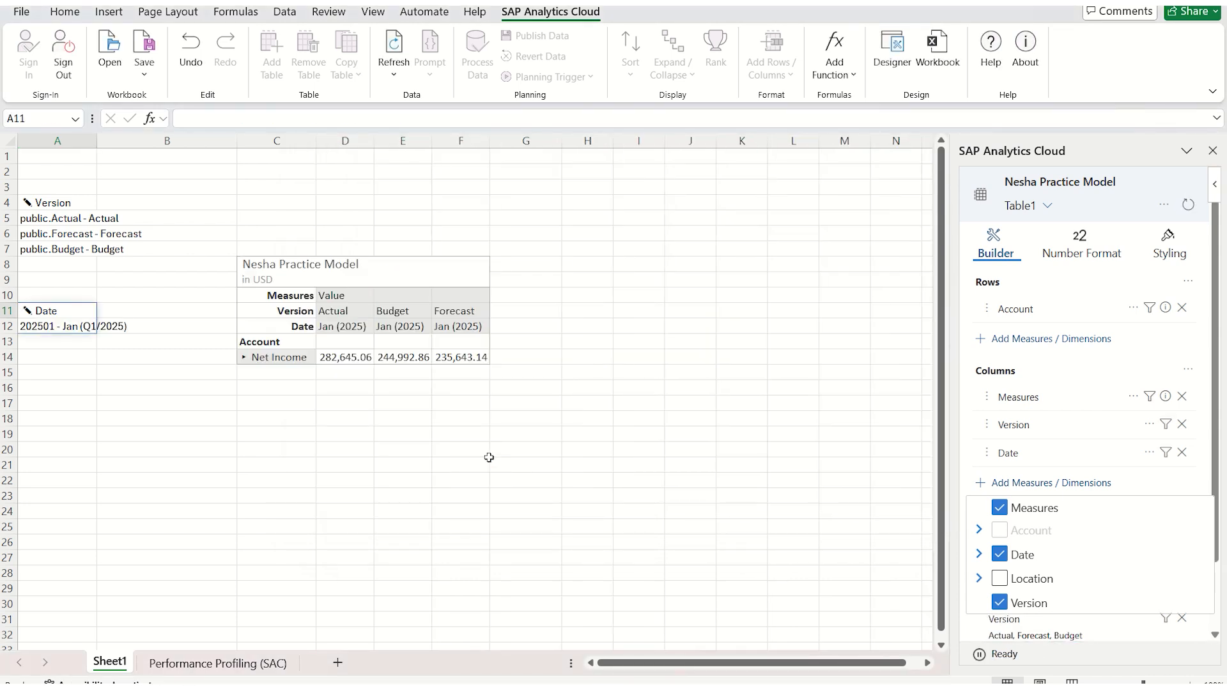
left_click(514, 362)
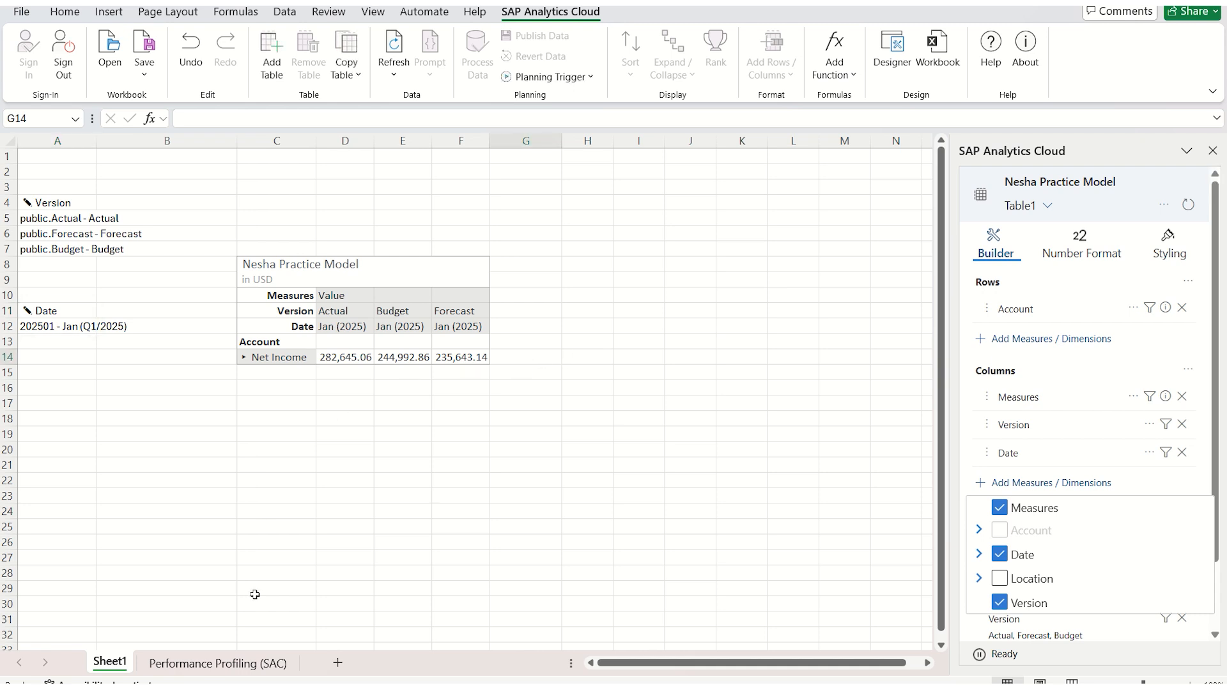
Step: Review the profiling entries for the January Date filter on the Performance Profiling (SAC) sheet, returning to Sheet1
left_click(220, 663)
scroll(707, 487, "down", 4)
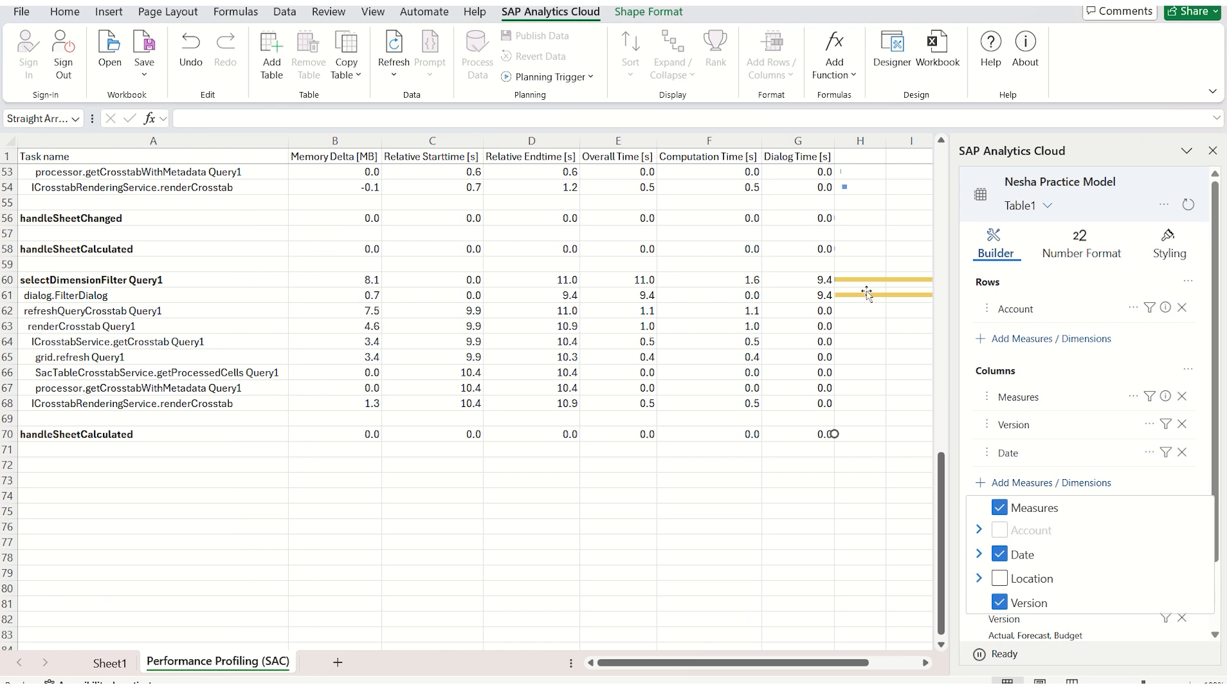
left_click(110, 665)
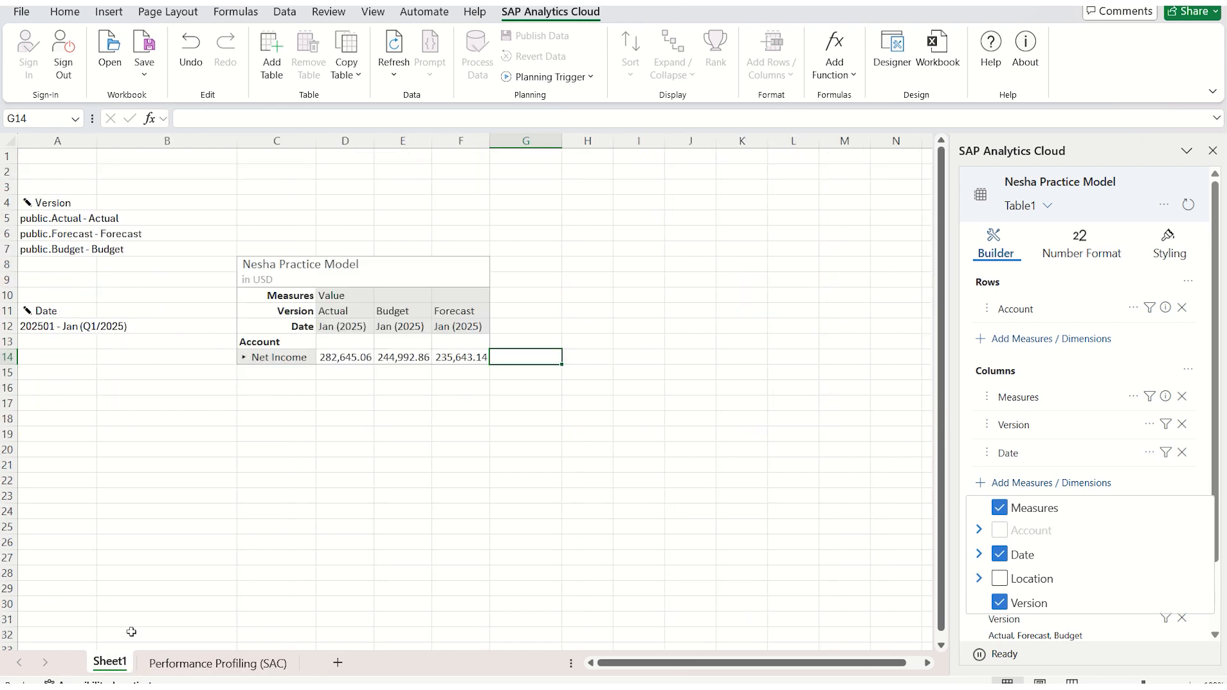
Step: Set the Date filter of Table1 to the (all) member through cell A11
left_click(27, 310)
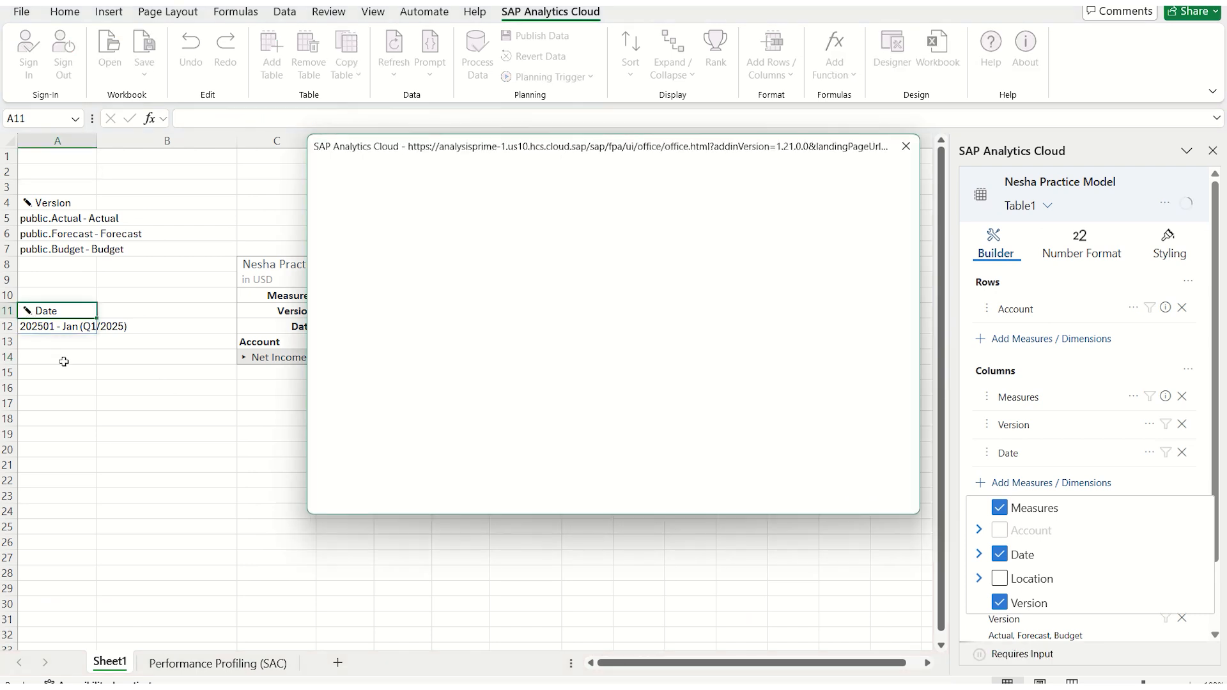
left_click(343, 281)
left_click(346, 281)
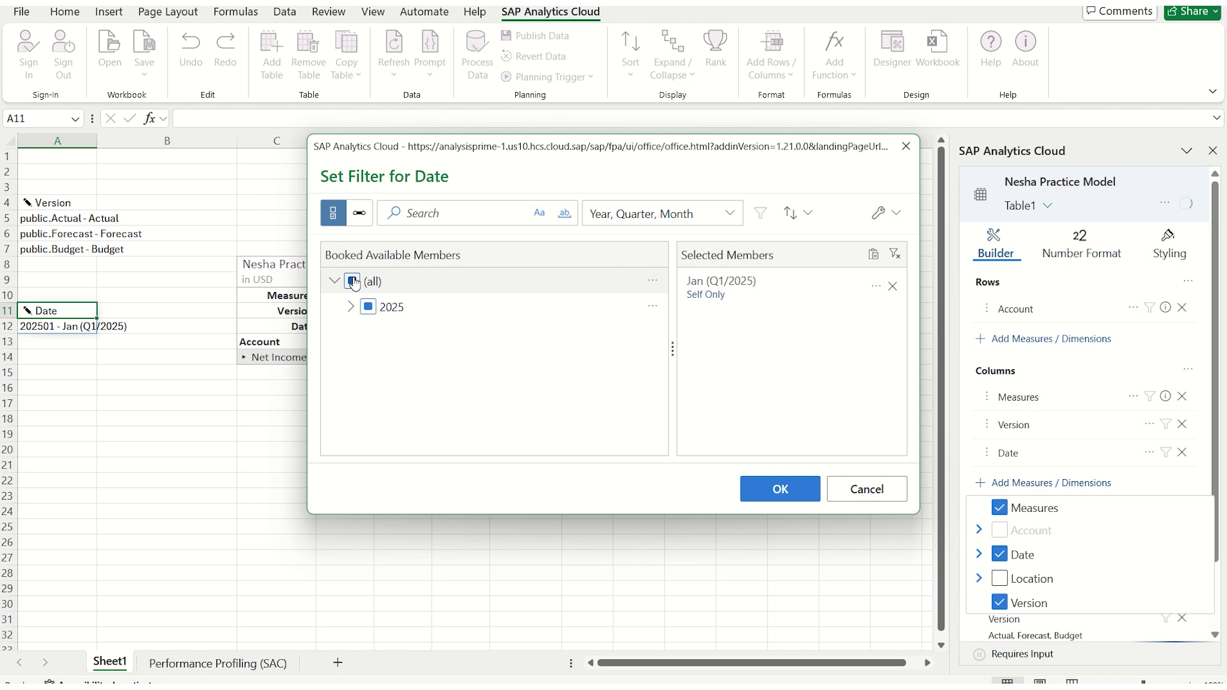
left_click(807, 487)
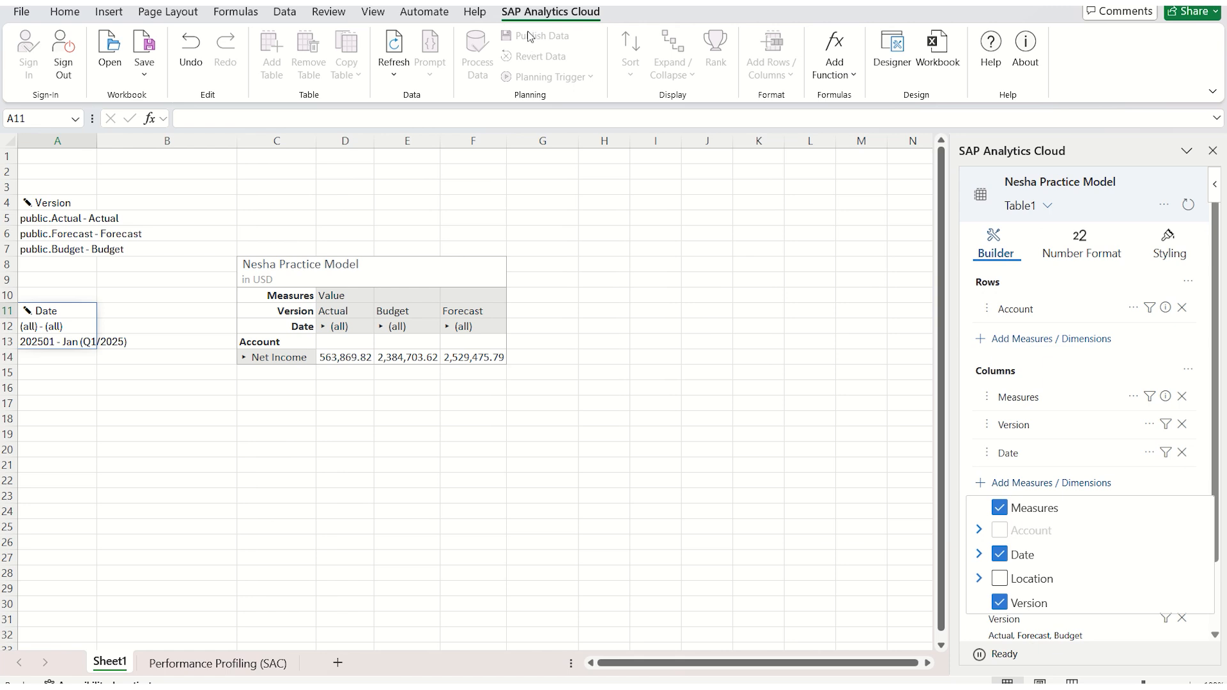
Step: Expand the (all) Date node under Budget in Table1, and expand all levels of the Date hierarchy
left_click(381, 326)
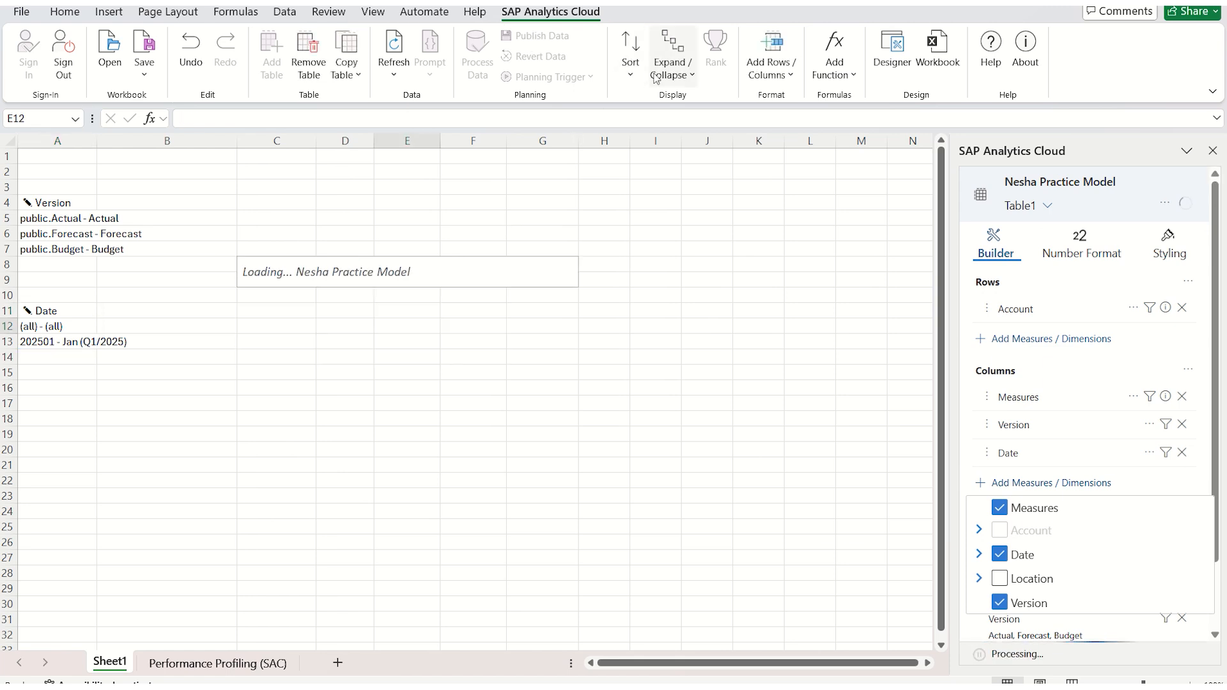
left_click(671, 67)
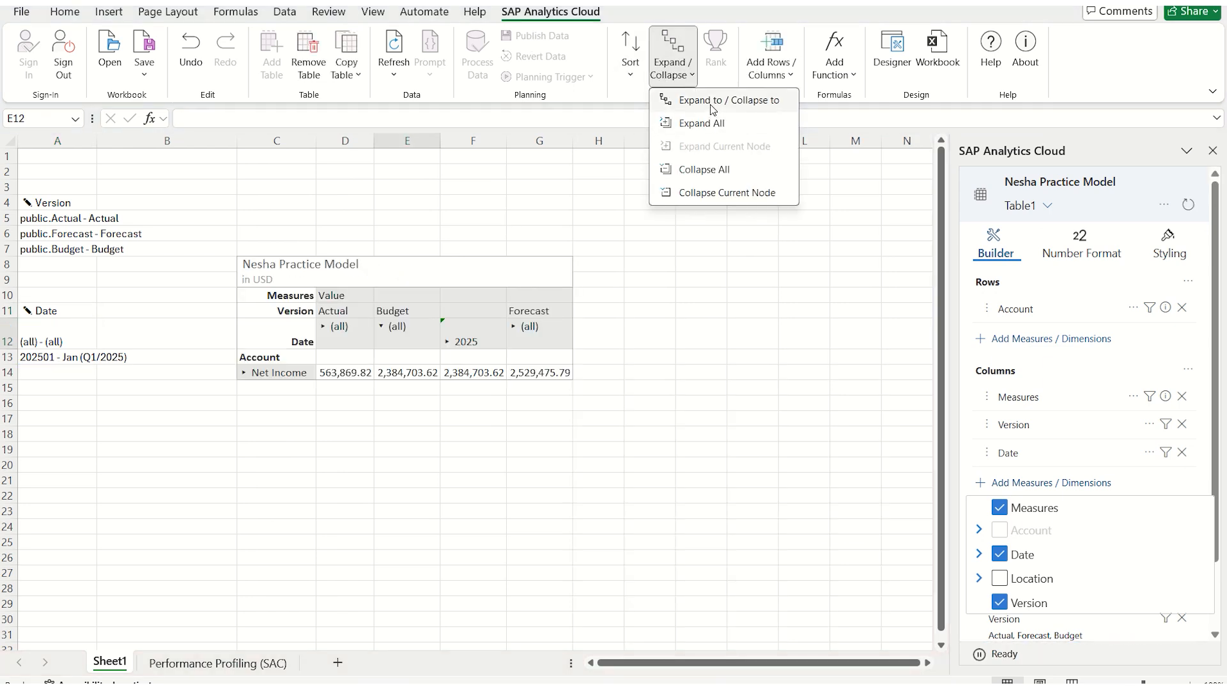
left_click(690, 122)
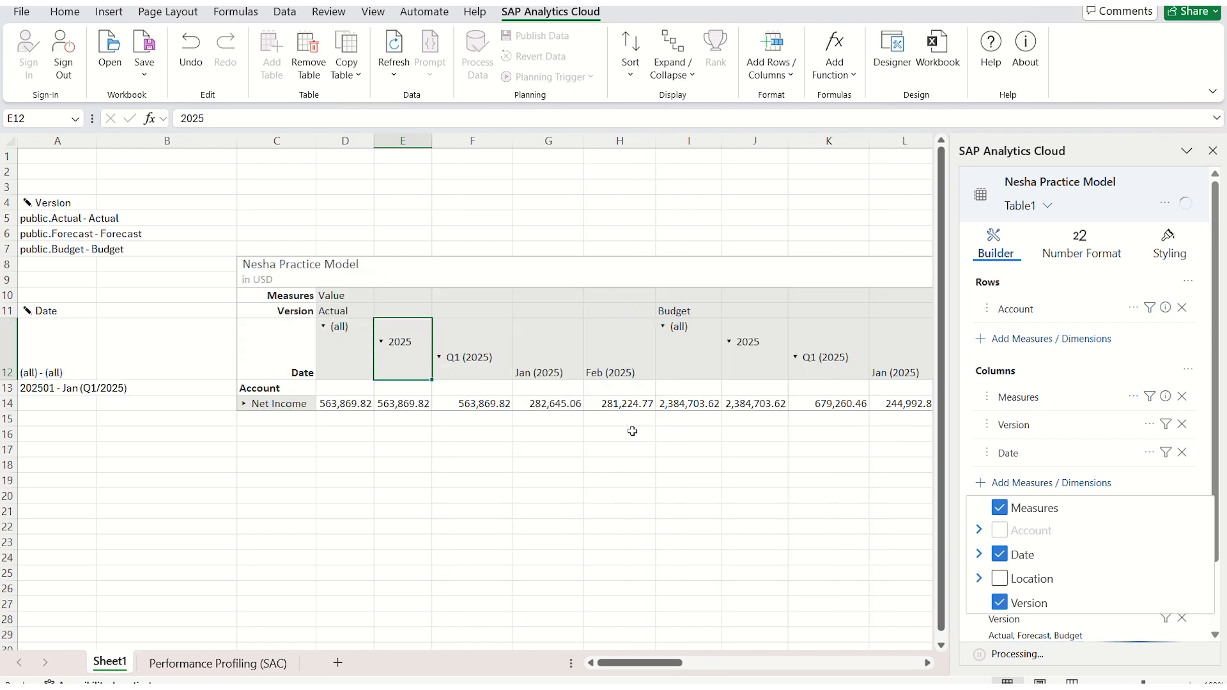
Step: Compare the profiling entries of the hierarchy expansions with those of the Date filter changes on the Performance Profiling (SAC) sheet, returning to Sheet1
left_click(268, 663)
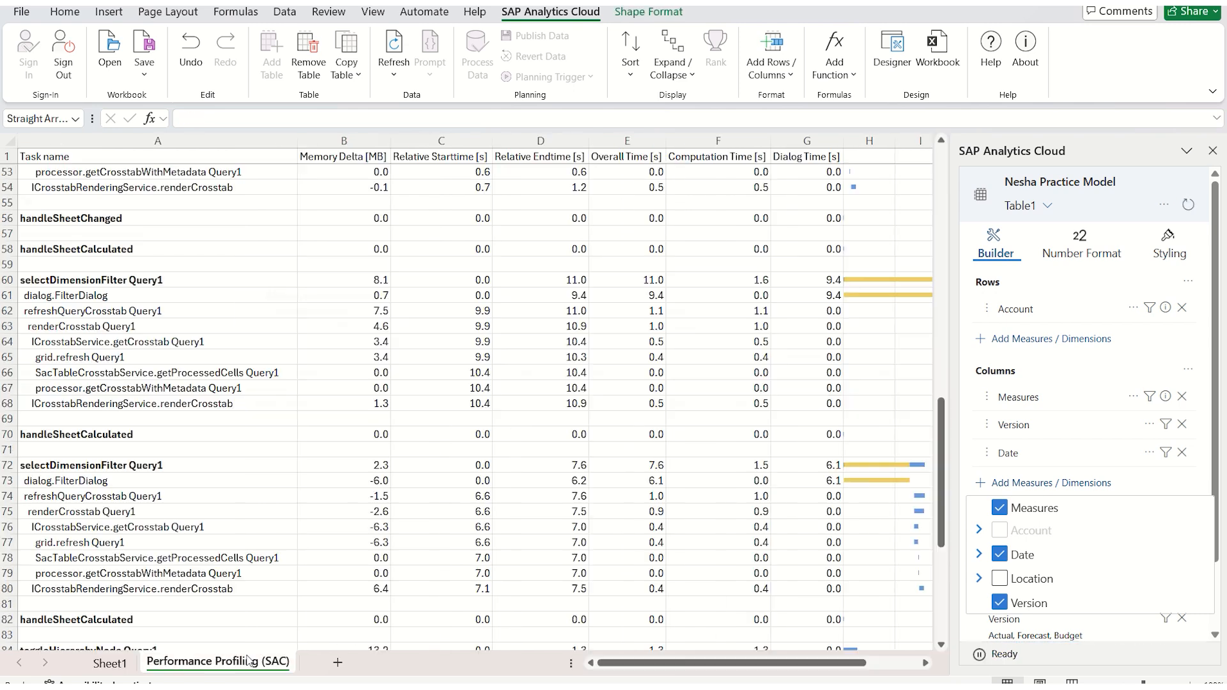
scroll(528, 524, "down", 10)
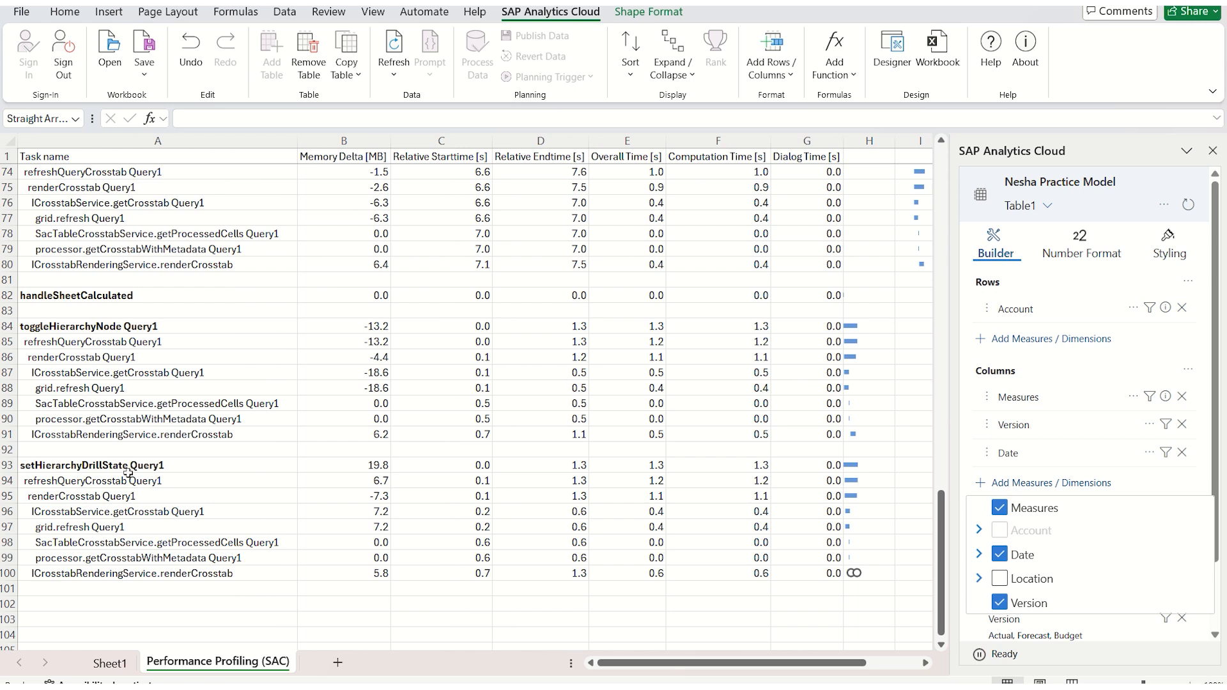
scroll(845, 407, "up", 3)
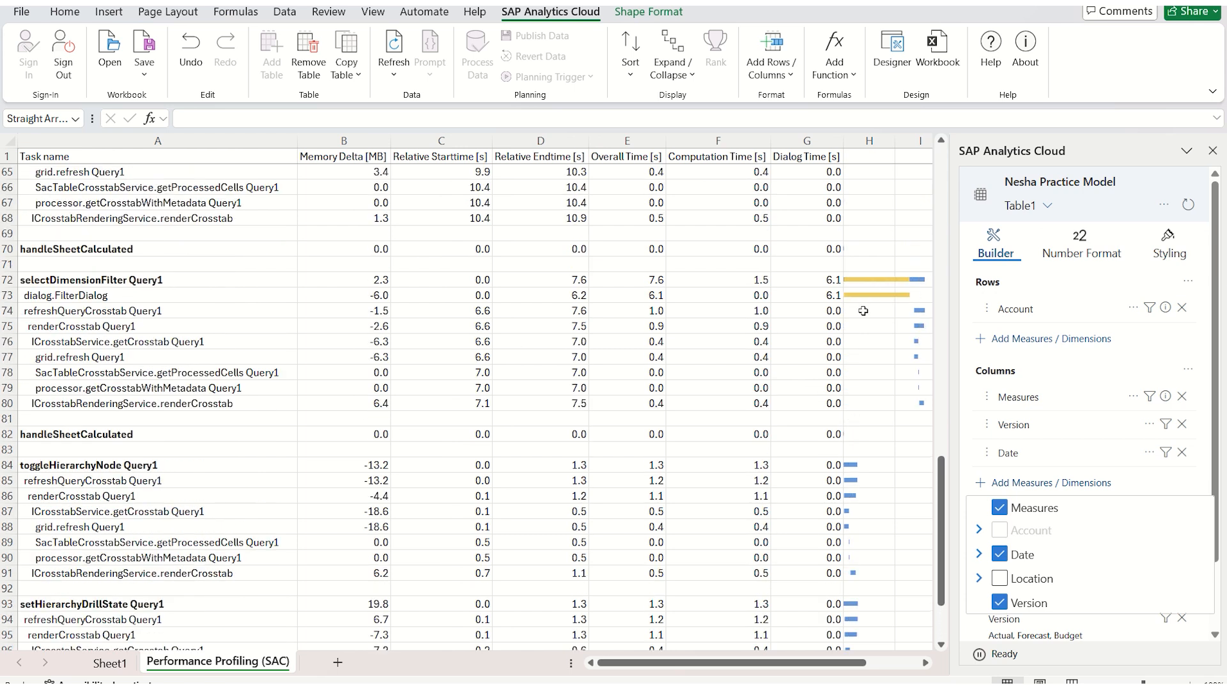
scroll(863, 310, "up", 3)
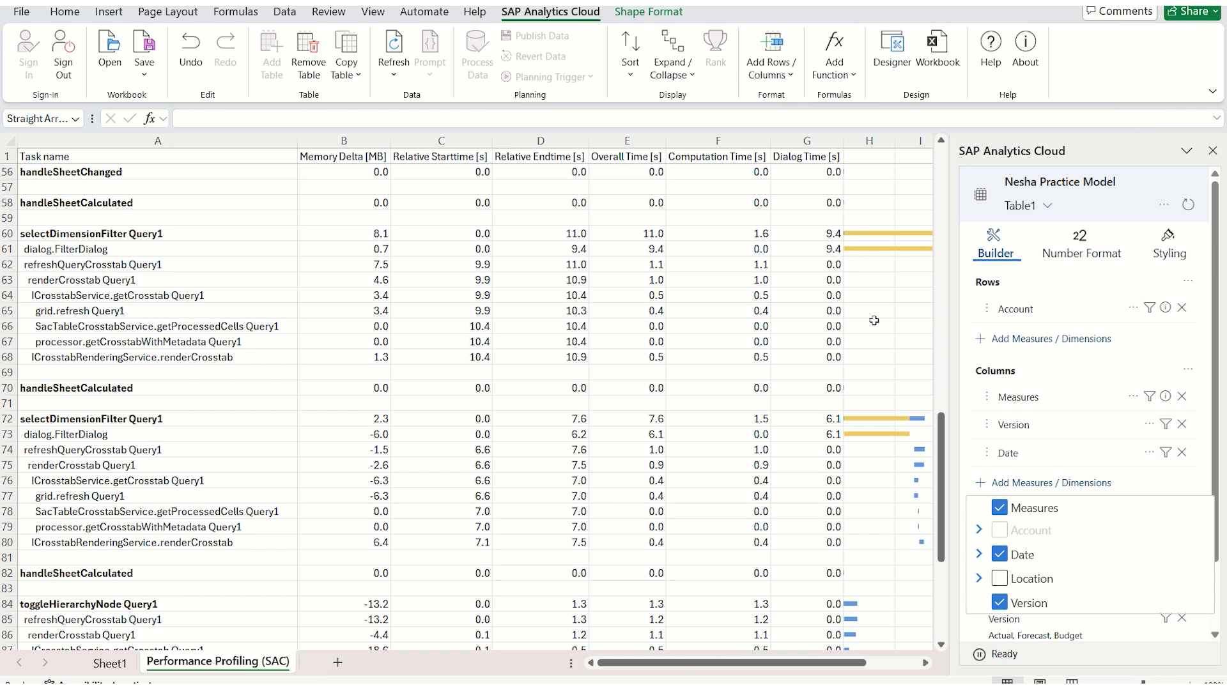
left_click(109, 663)
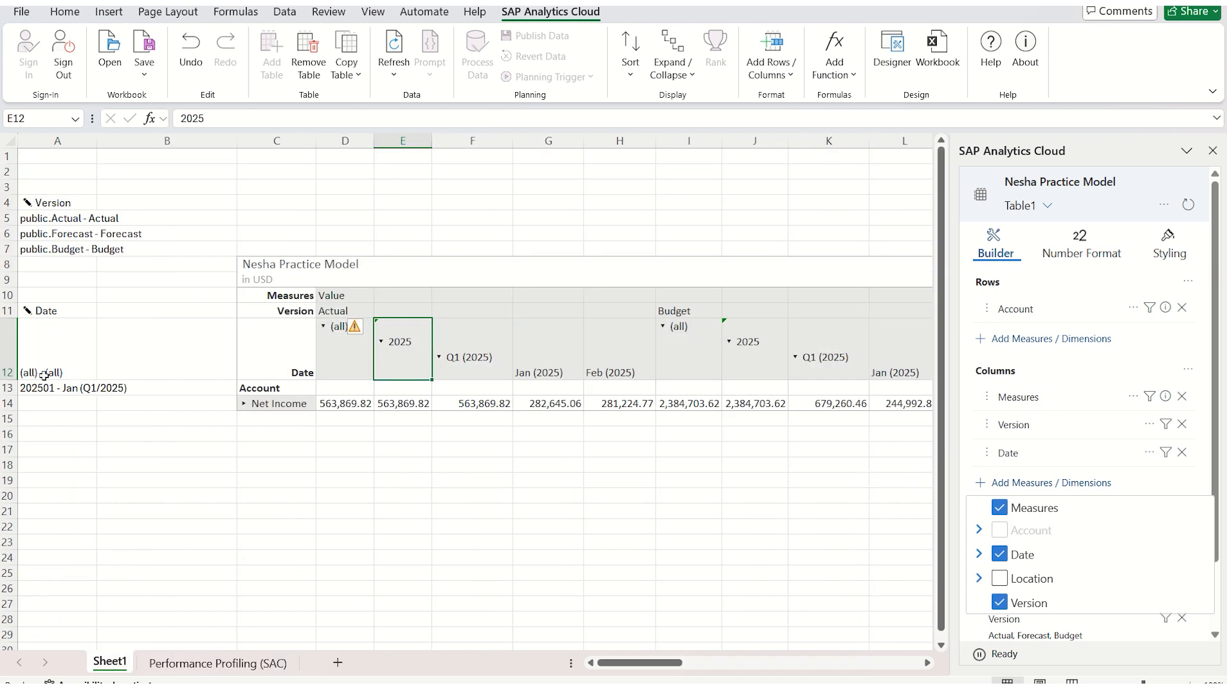
Step: Remove (all) from the Date filter in cell A11 and filter Table1 to Jan and Feb in Q1 2025
left_click(29, 311)
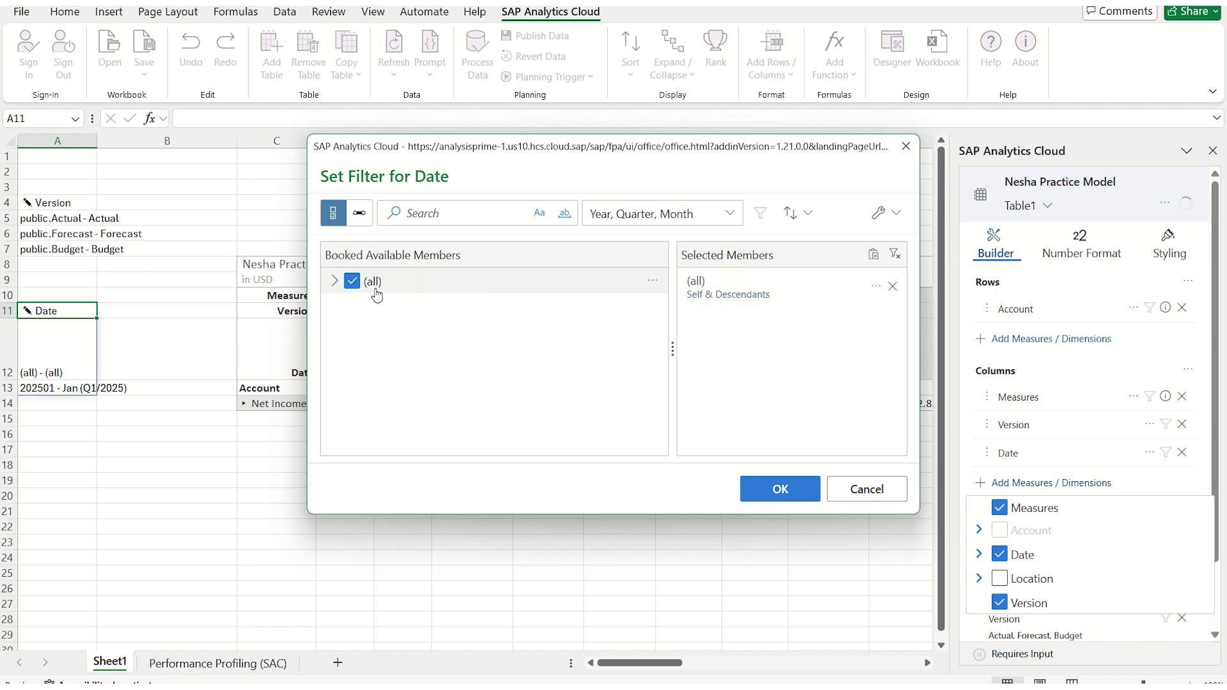
left_click(891, 287)
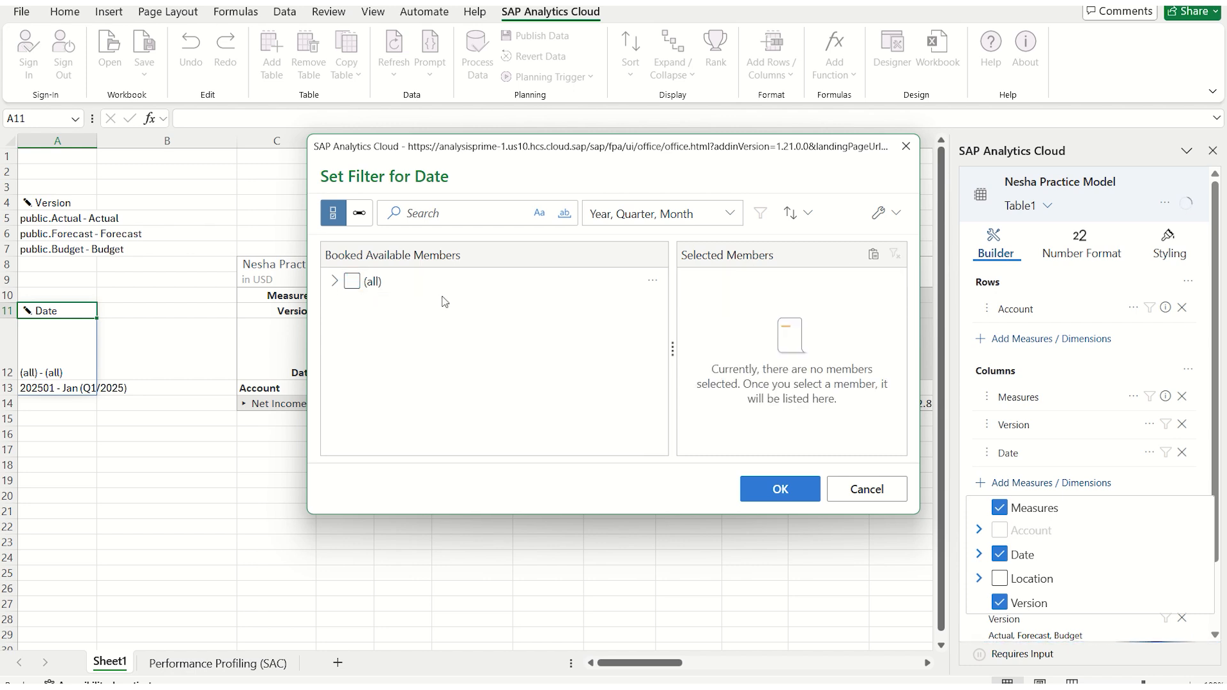
left_click(334, 281)
left_click(350, 307)
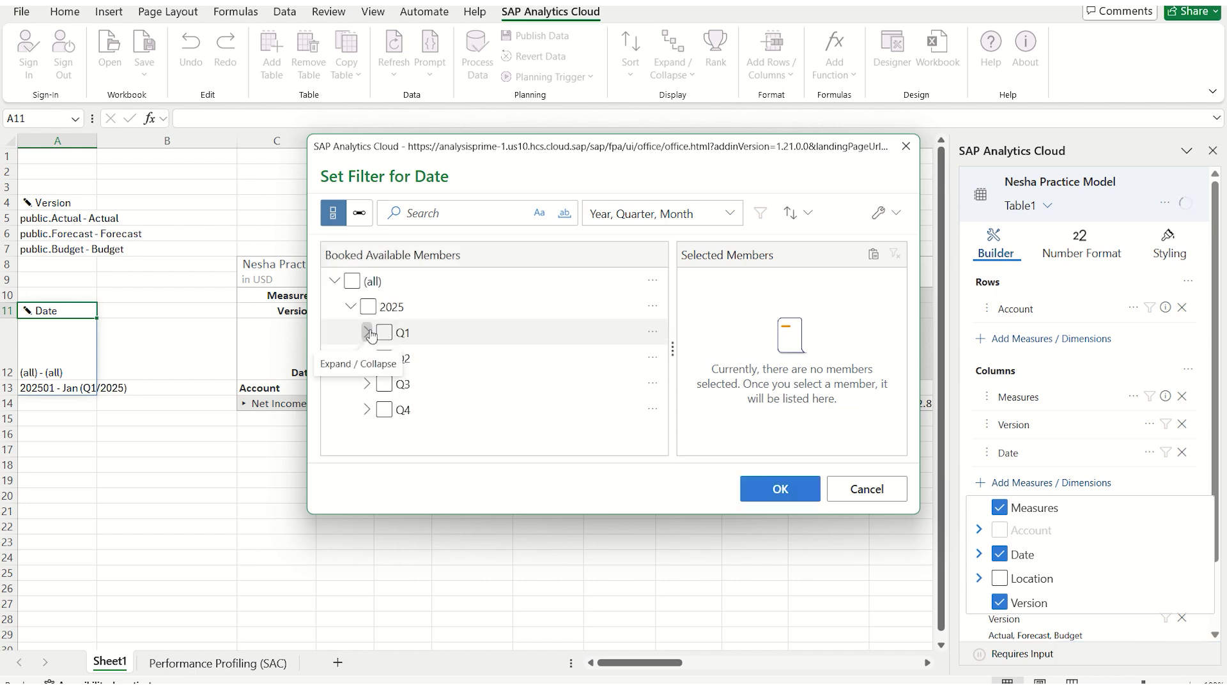
left_click(367, 332)
left_click(412, 362)
left_click(402, 384)
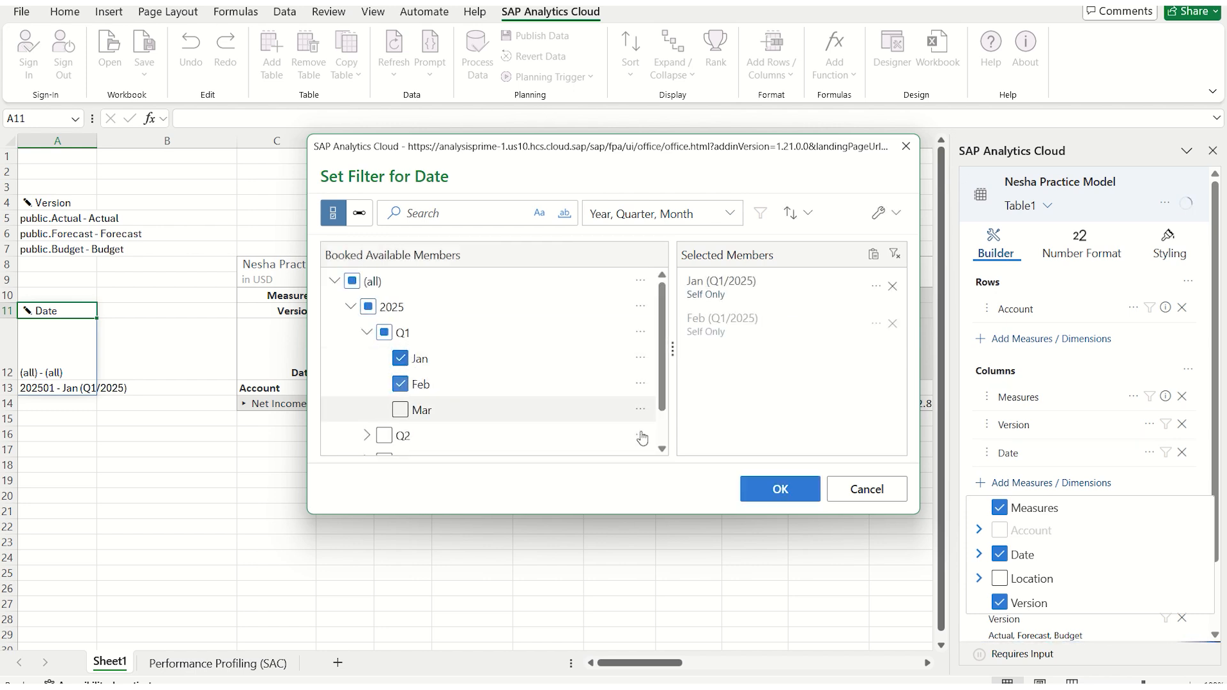
left_click(780, 489)
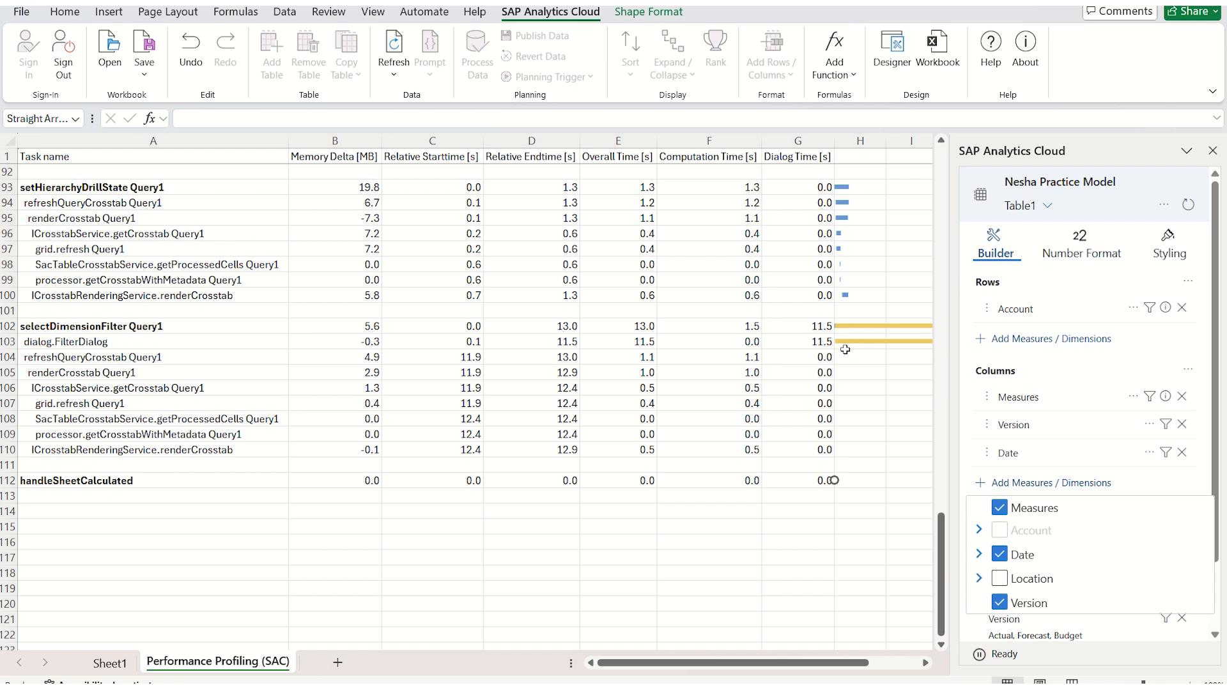
Step: Examine the timing bars of the latest Date filter change on the Performance Profiling (SAC) sheet
left_click_drag(748, 668, 834, 667)
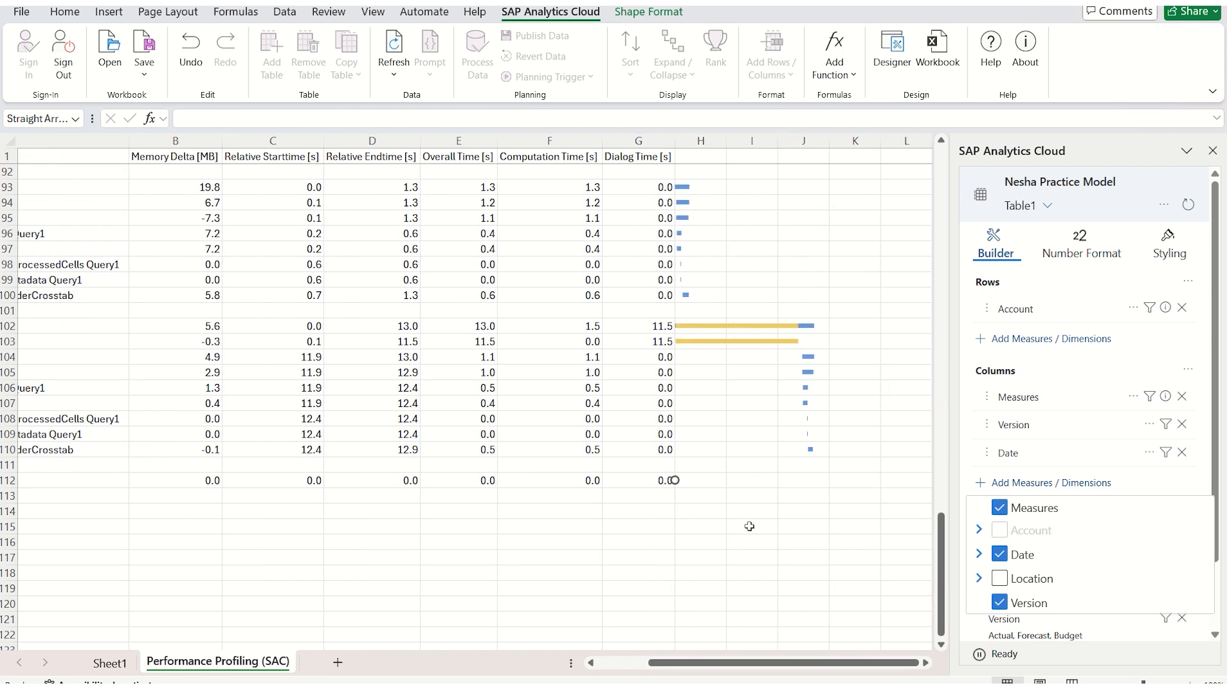
left_click_drag(763, 667, 712, 667)
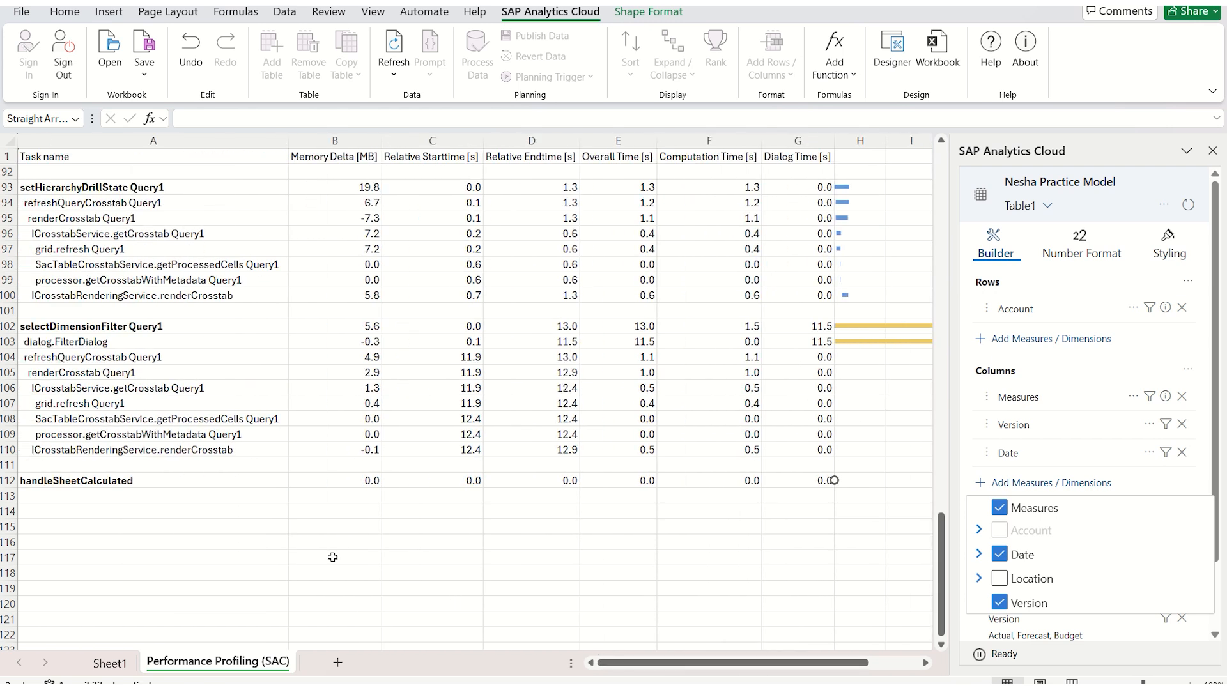